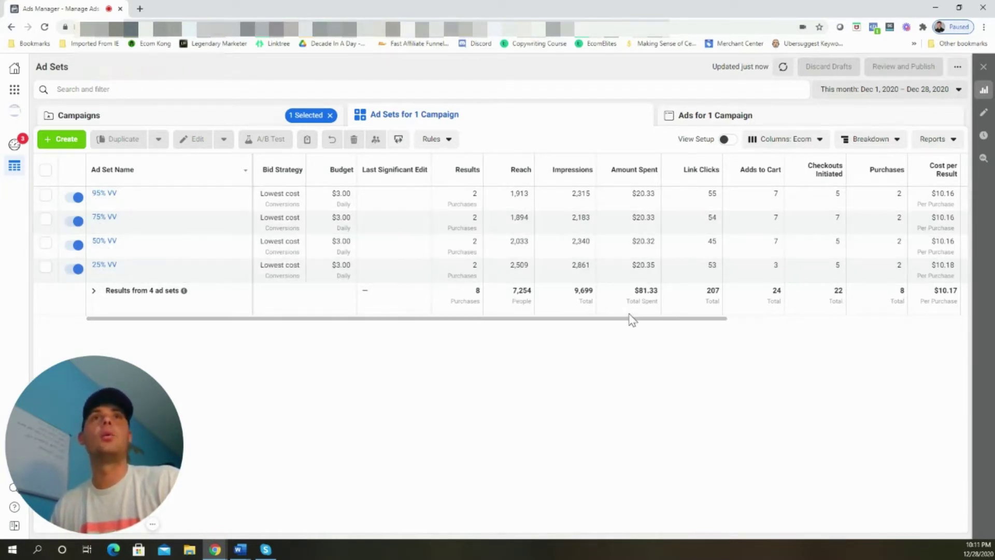
- Scroll the ad set table right to review the four VV ad sets' results
left_click_drag(630, 319, 739, 318)
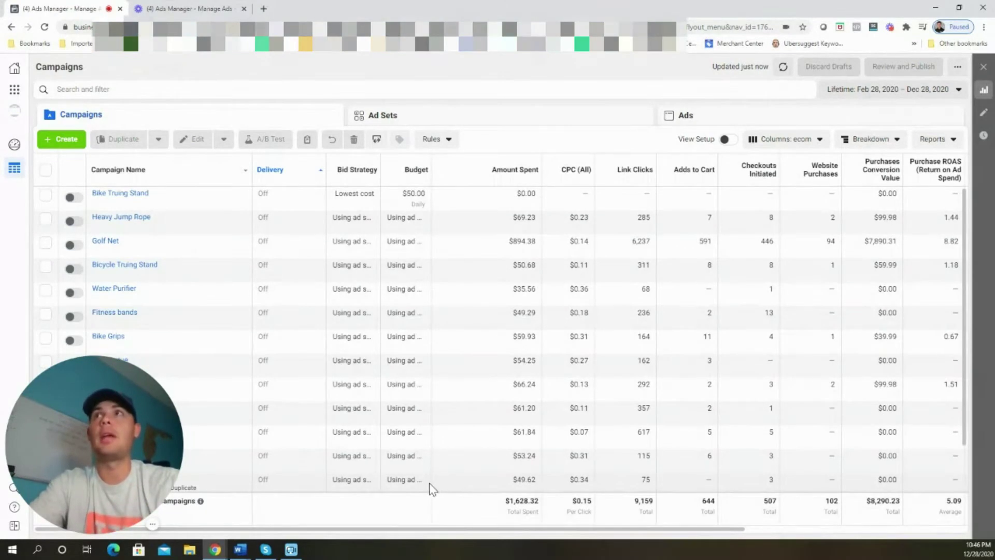
- Go to Audiences in Business Tools and start a new custom audience
left_click(15, 90)
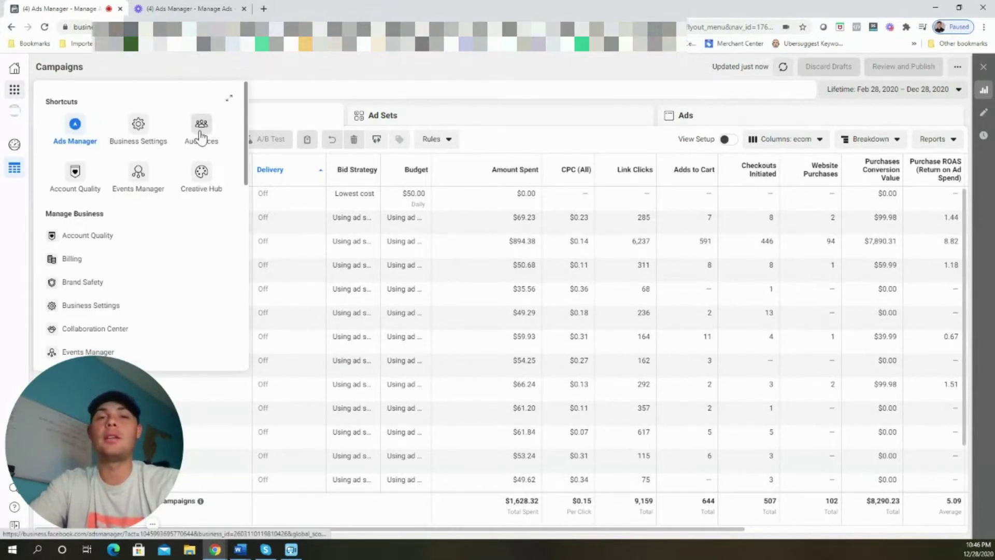
left_click(201, 136)
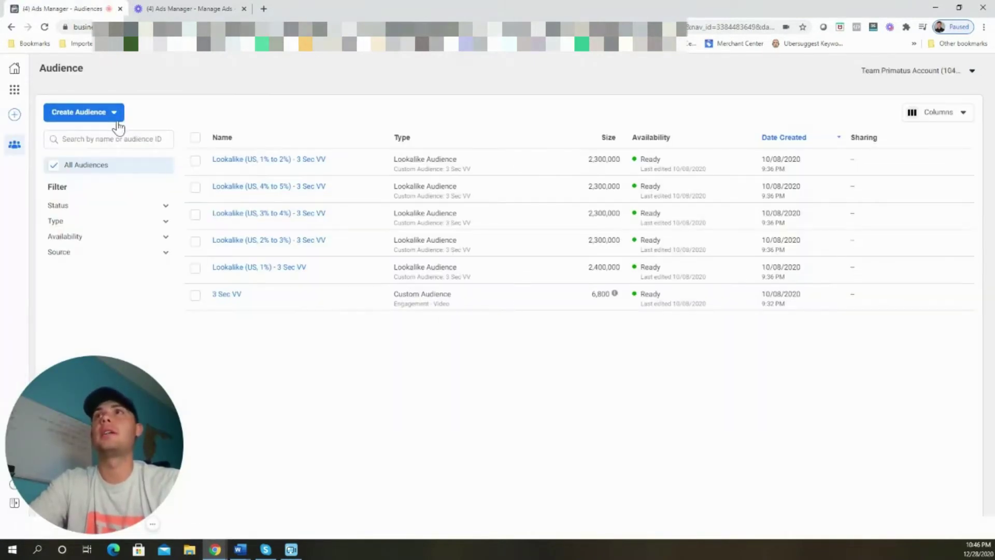
left_click(113, 115)
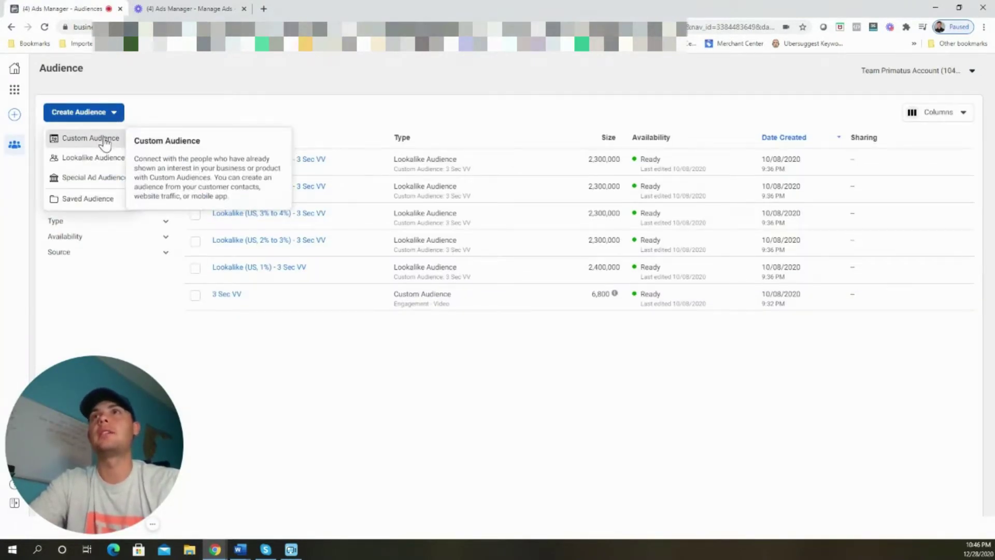
left_click(106, 138)
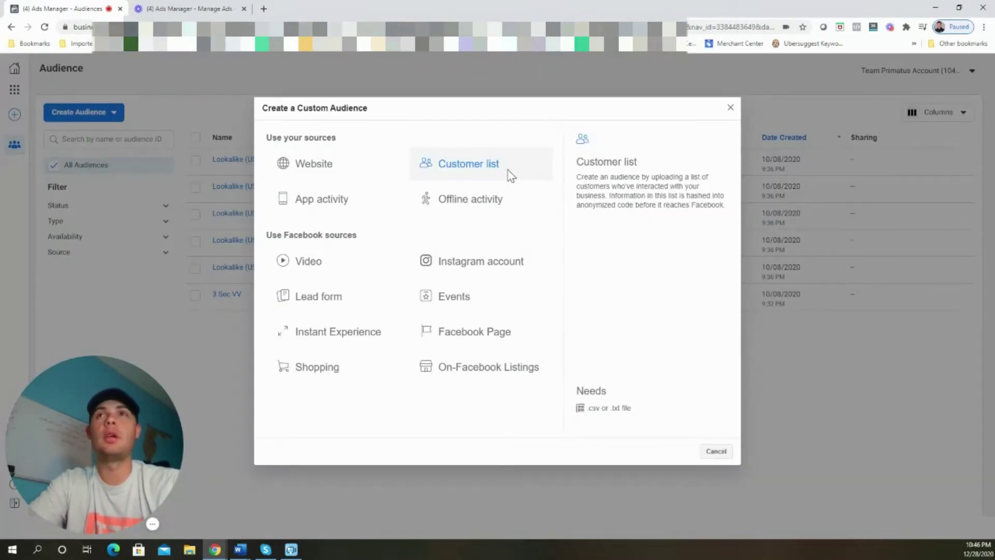
- Base it on people who watched 25% of the Truing Bike Stand Ad video
left_click(330, 273)
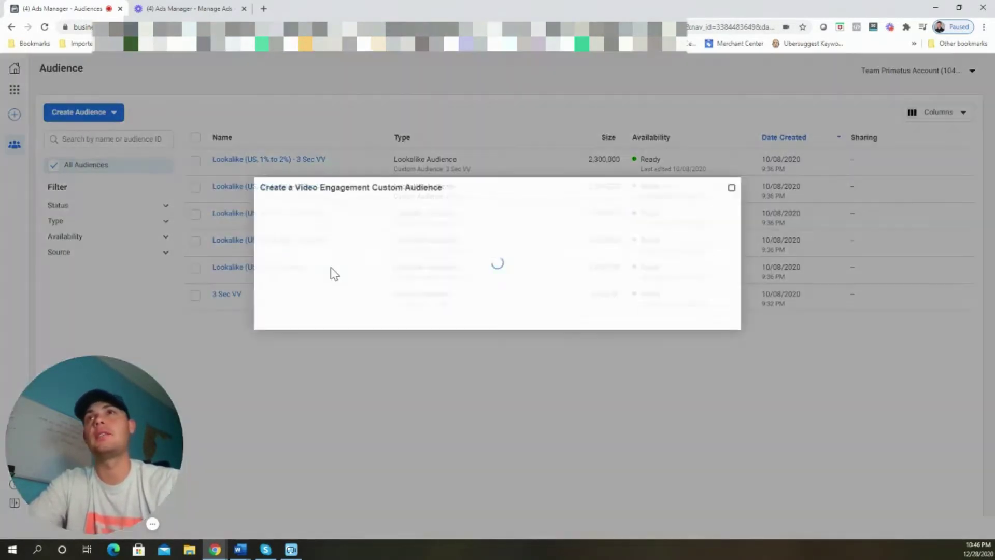
left_click(408, 214)
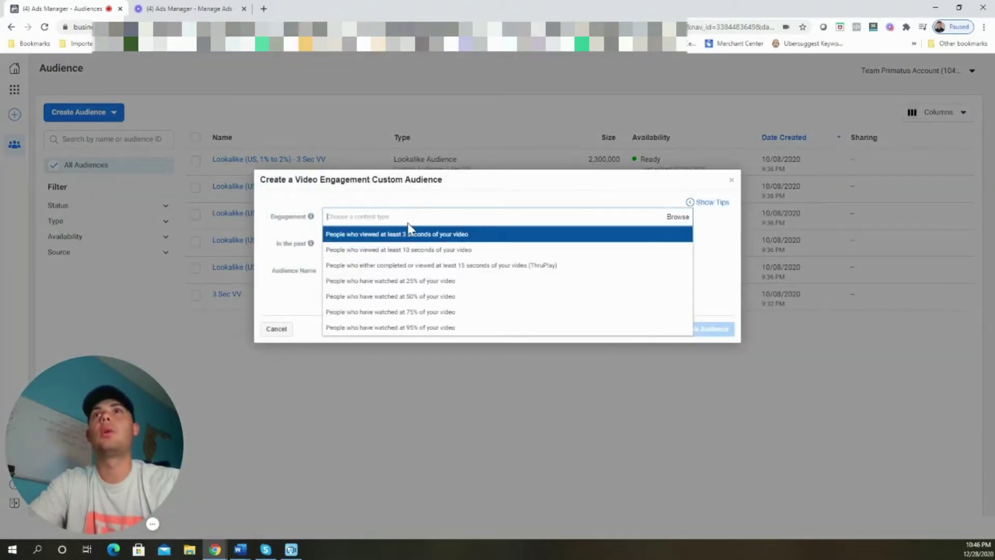
left_click(440, 284)
left_click(350, 231)
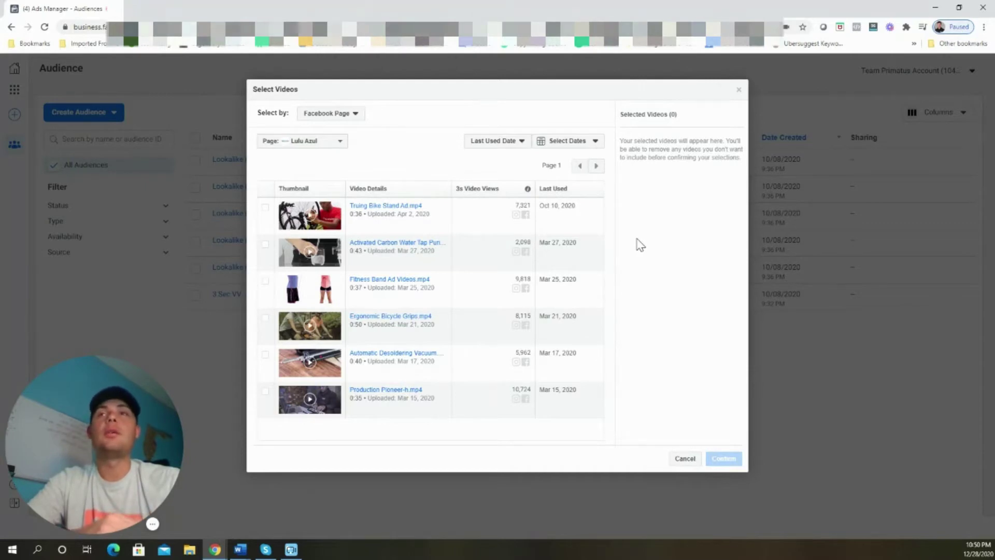
left_click(265, 208)
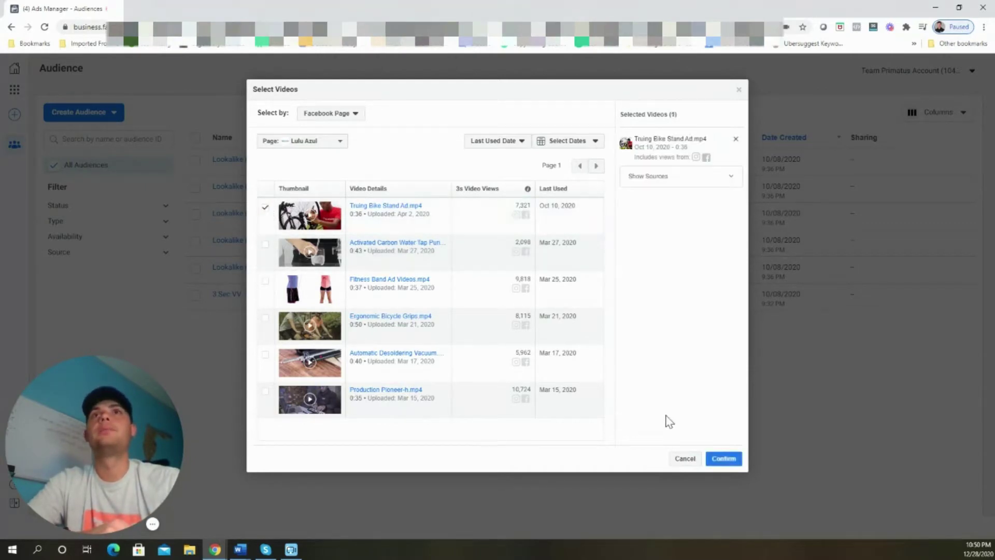
left_click(720, 460)
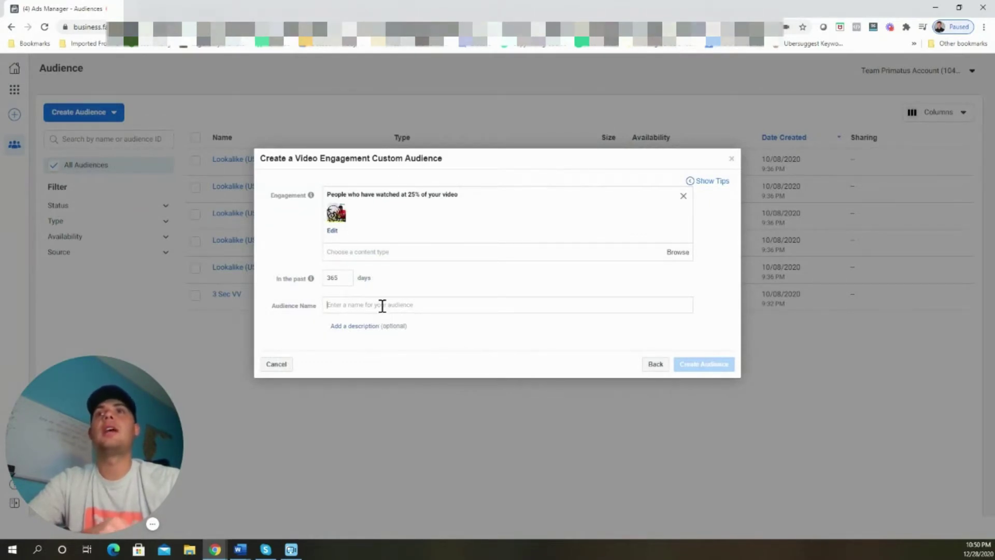
- Name the audience '25% VV' and create it
type("25%")
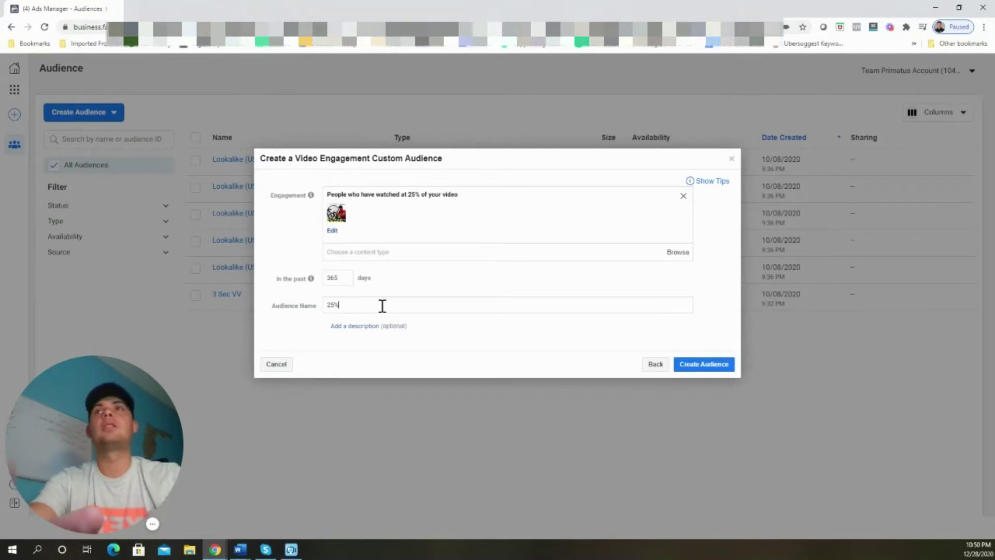
type(" VV")
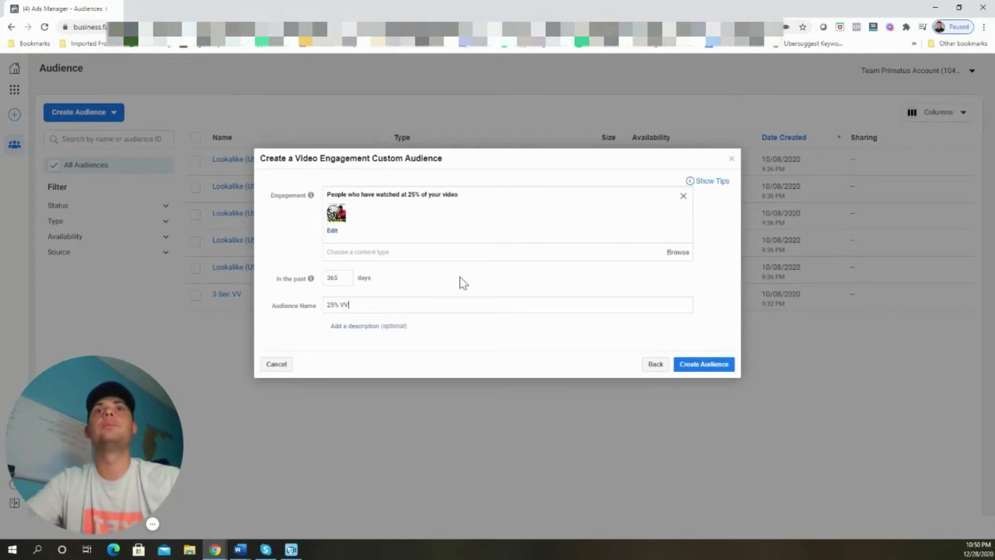
left_click(708, 364)
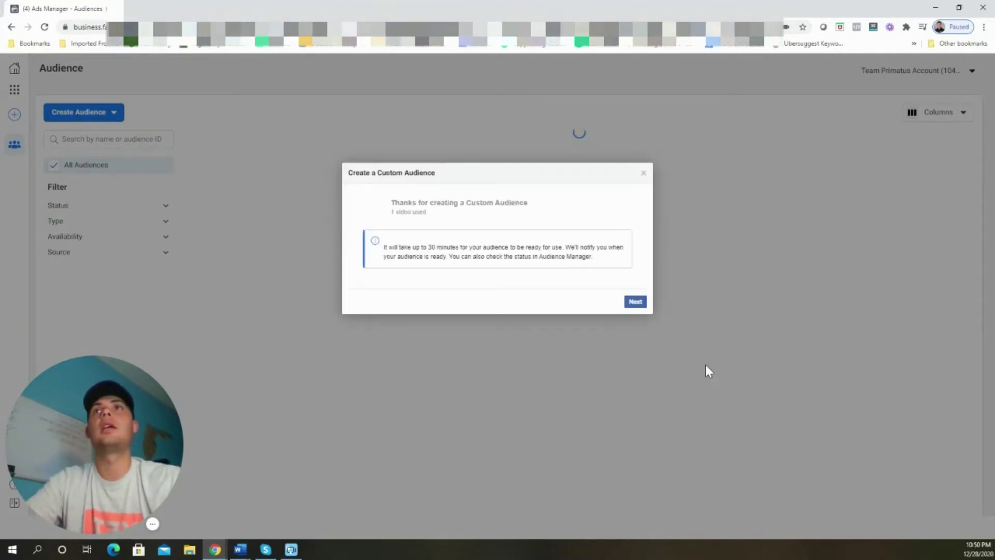
left_click(636, 302)
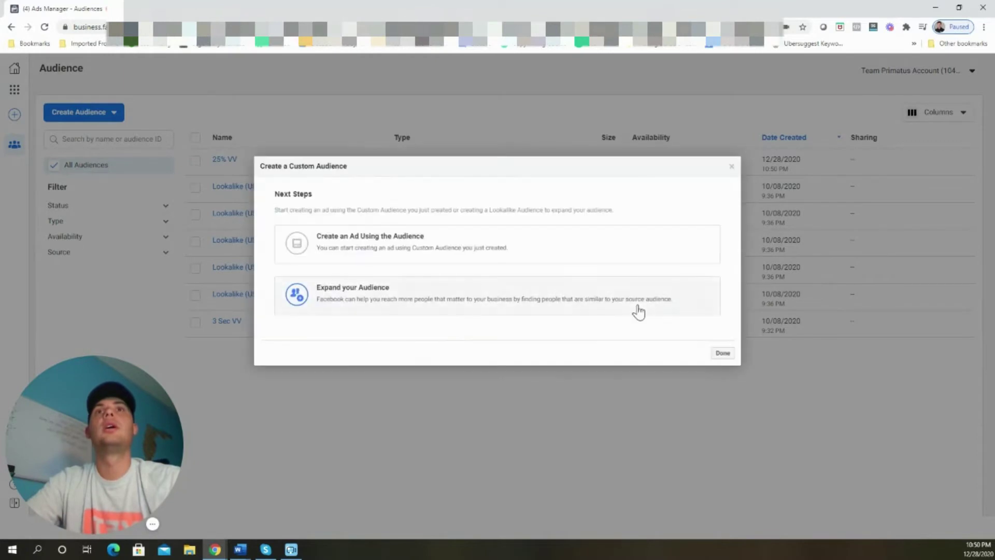
left_click(723, 355)
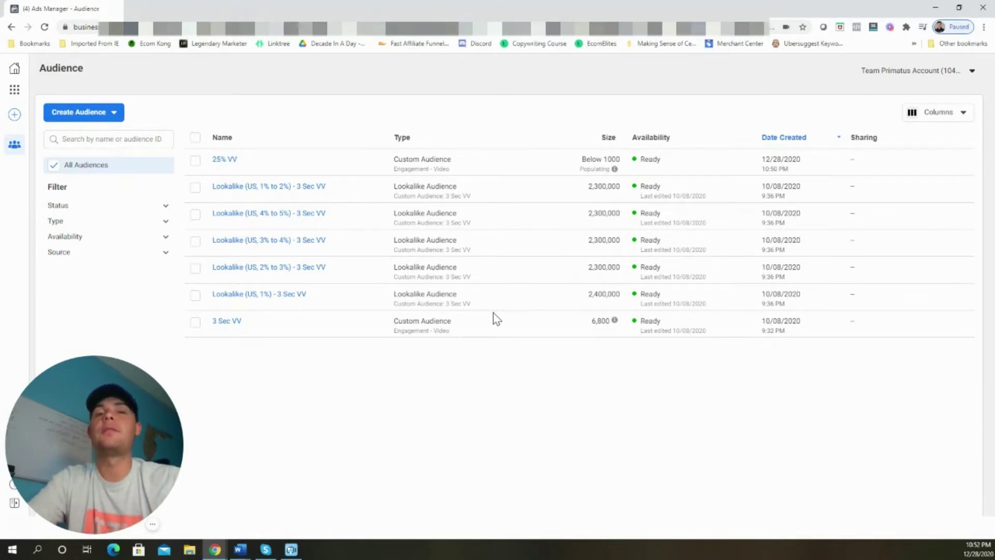
- Start a video custom audience of people who watched 50% of the Truing Bike Stand Ad video
left_click(113, 113)
left_click(114, 139)
left_click(336, 263)
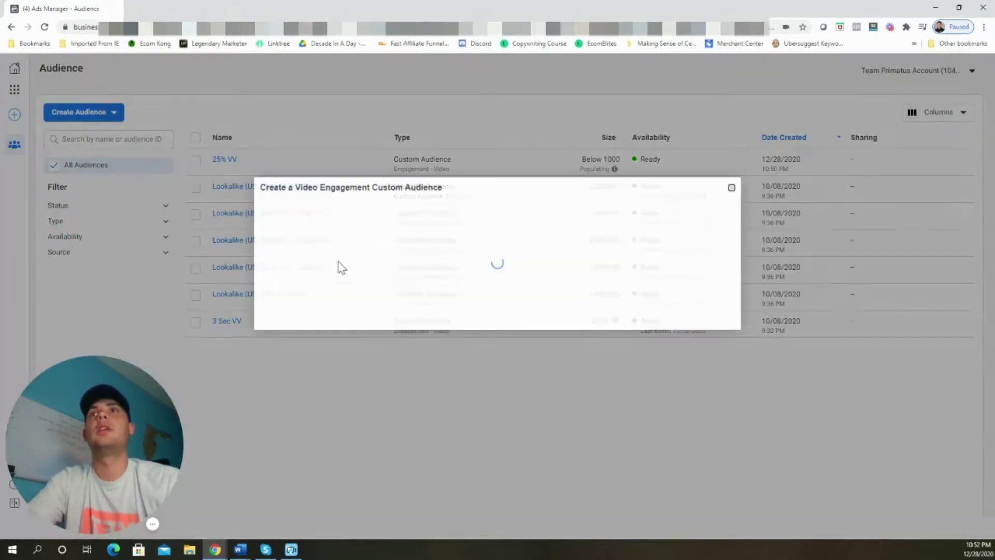
left_click(416, 219)
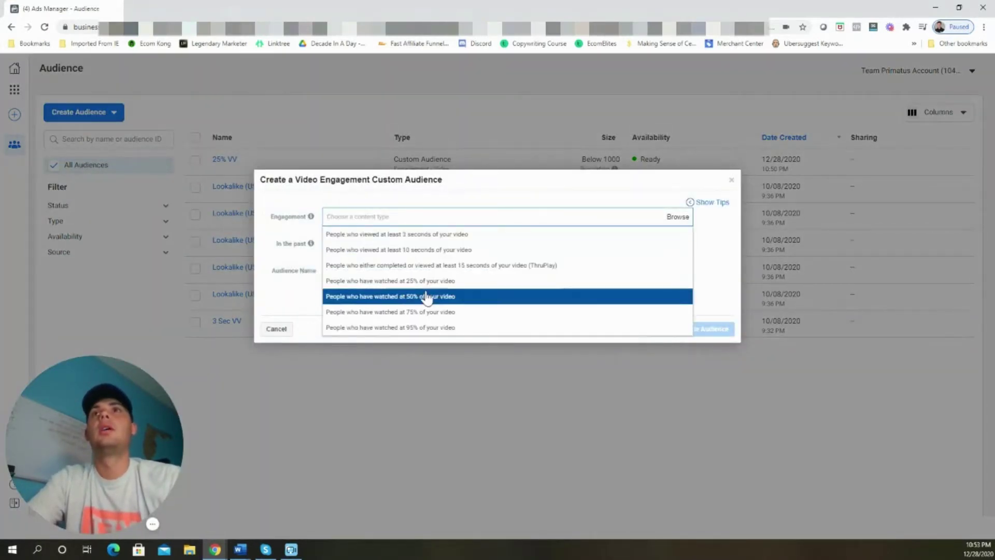
left_click(426, 288)
left_click(364, 232)
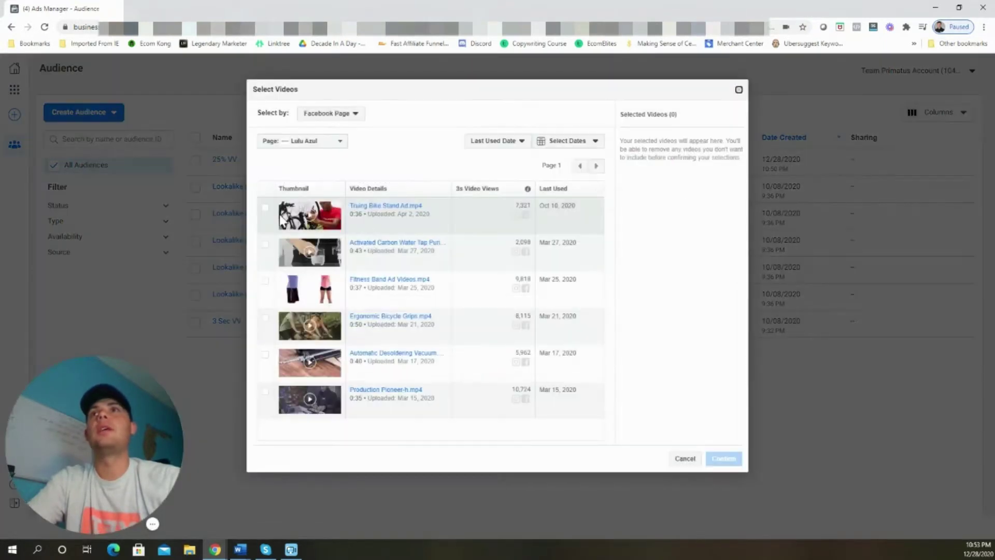
left_click(265, 207)
left_click(724, 458)
- Name the audience '50% VV' and create it
left_click(433, 307)
type("50")
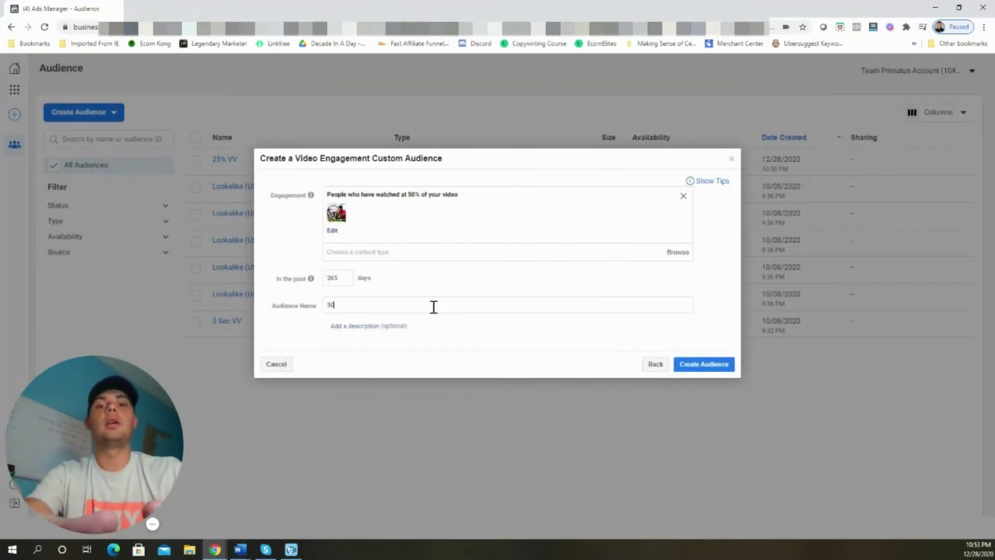
type("% VV")
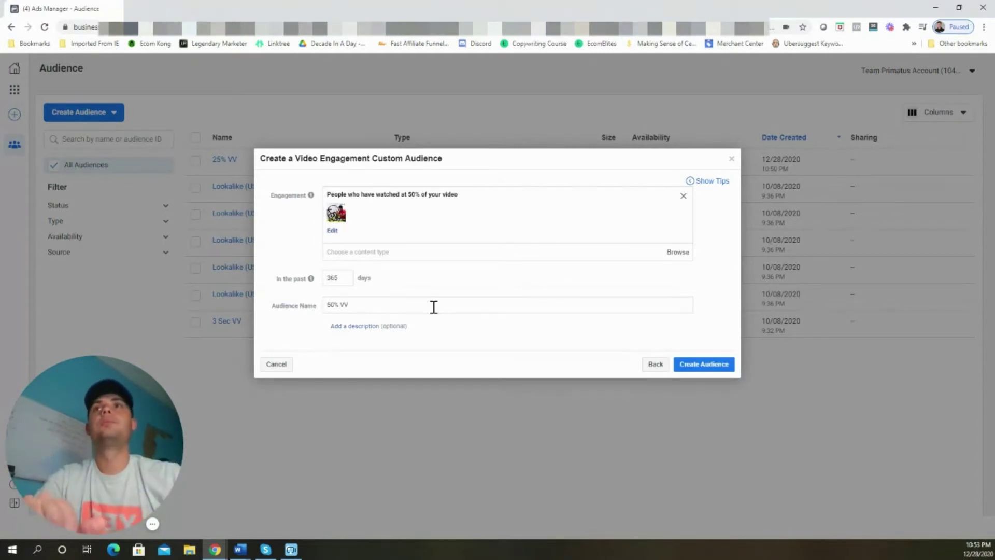
left_click(720, 365)
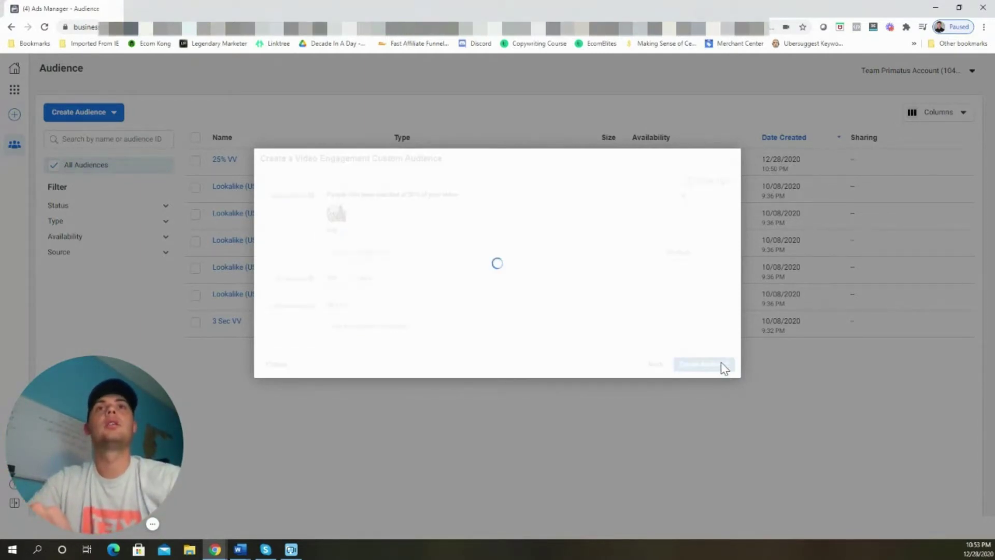
left_click(629, 301)
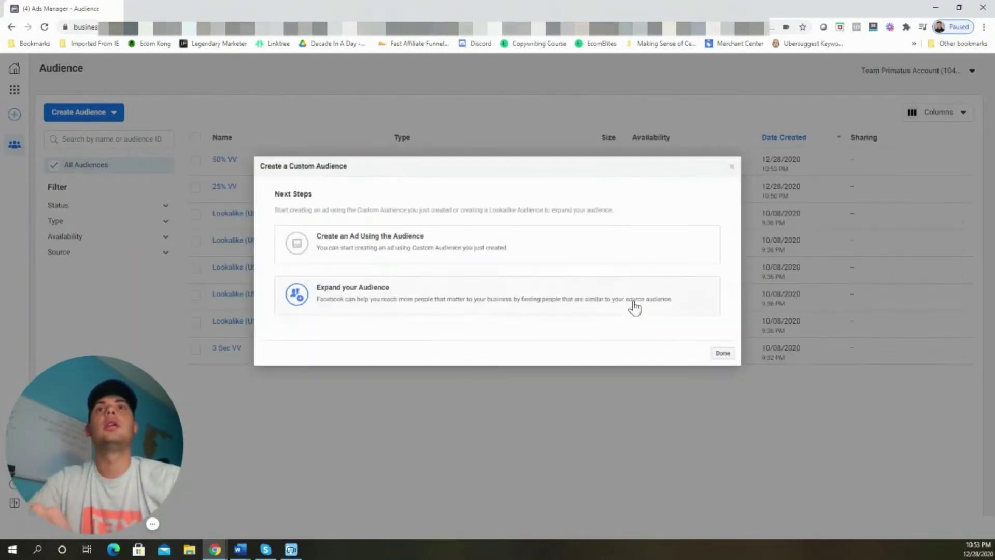
left_click(718, 352)
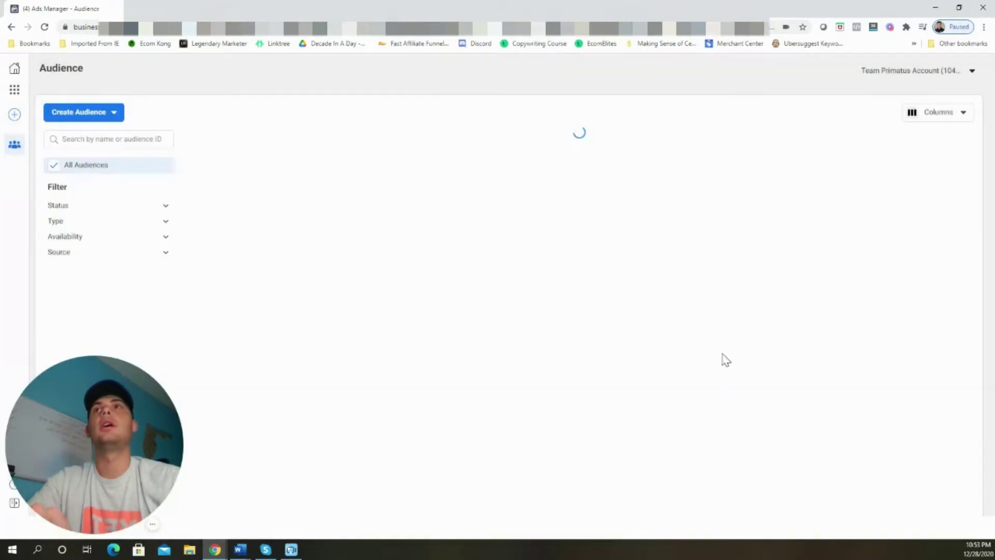
left_click(111, 112)
- Start a video custom audience of people who watched 75% of the Truing Bike Stand Ad video
left_click(108, 140)
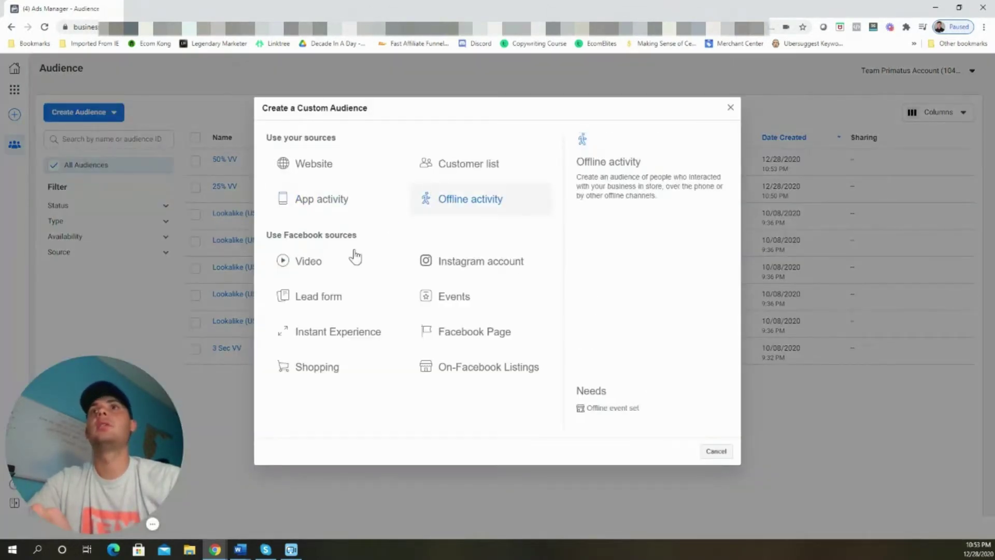
left_click(321, 265)
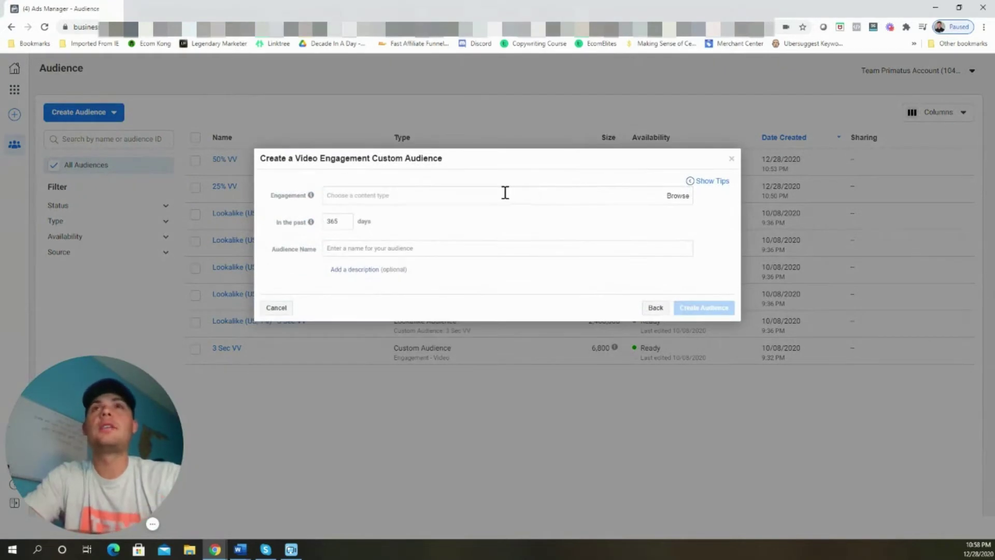
left_click(505, 194)
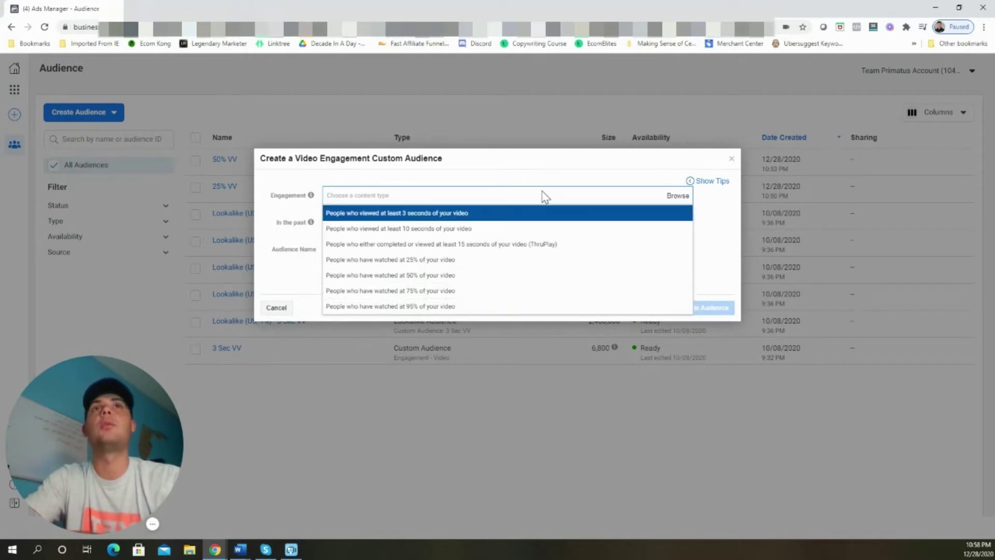
left_click(449, 291)
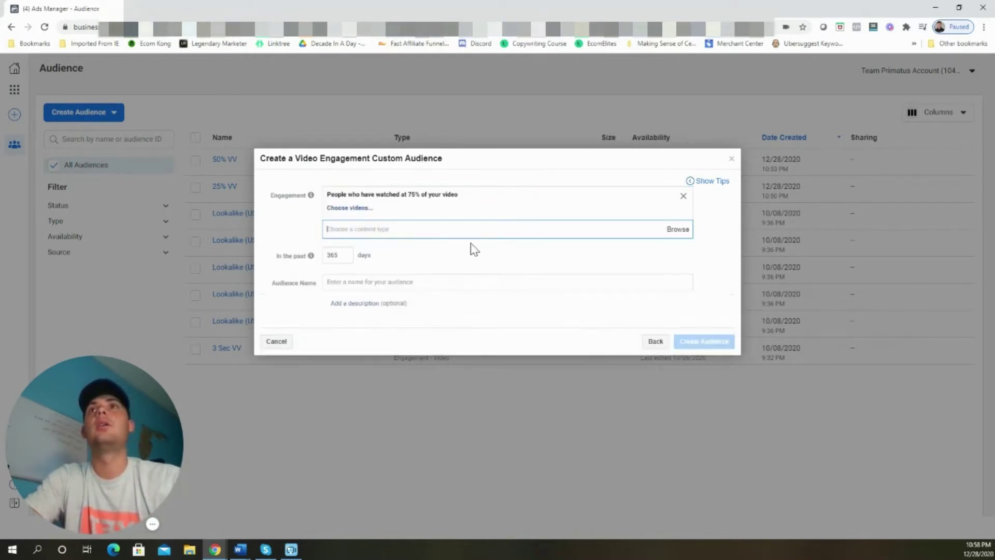
left_click(365, 210)
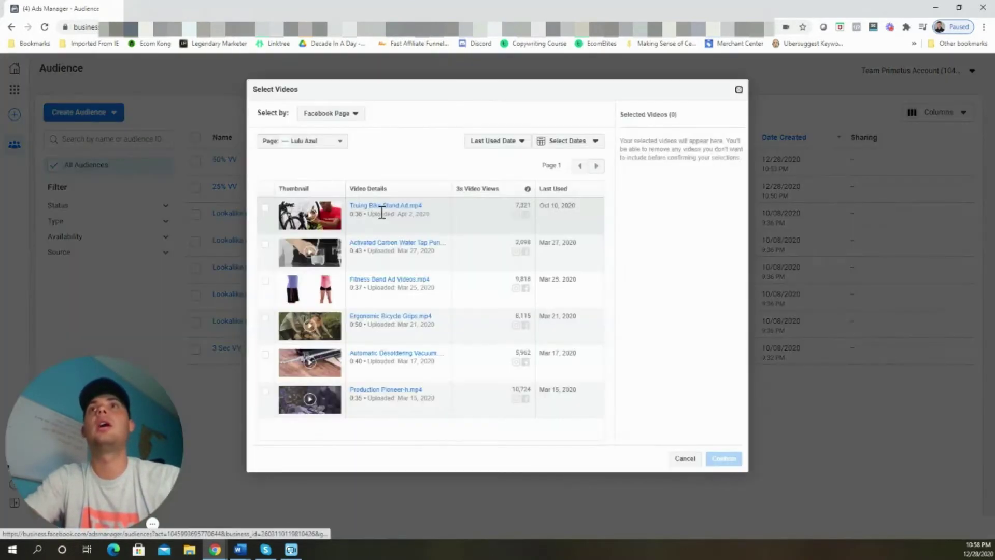
left_click(266, 210)
left_click(723, 458)
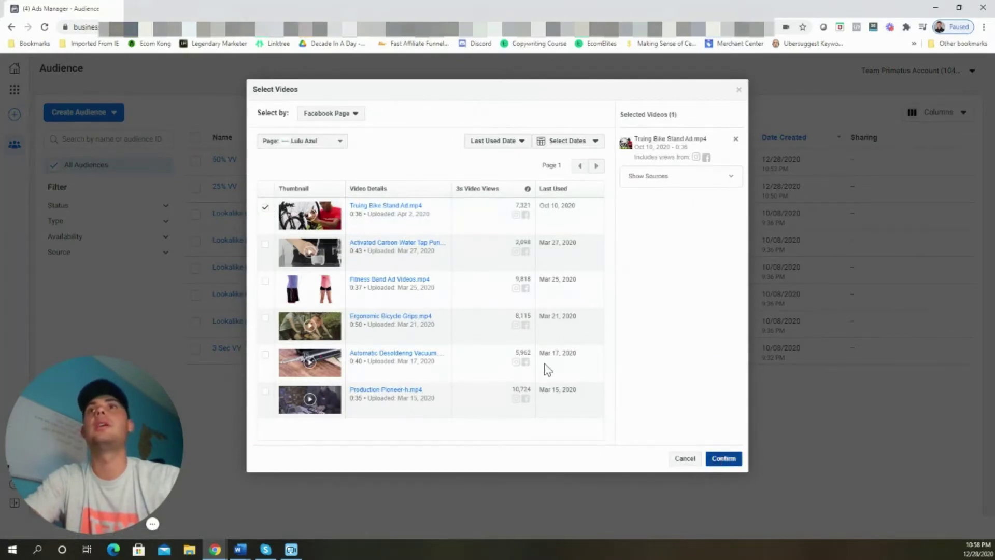
- Name the audience '75% VV' and create it
left_click(413, 306)
type("7")
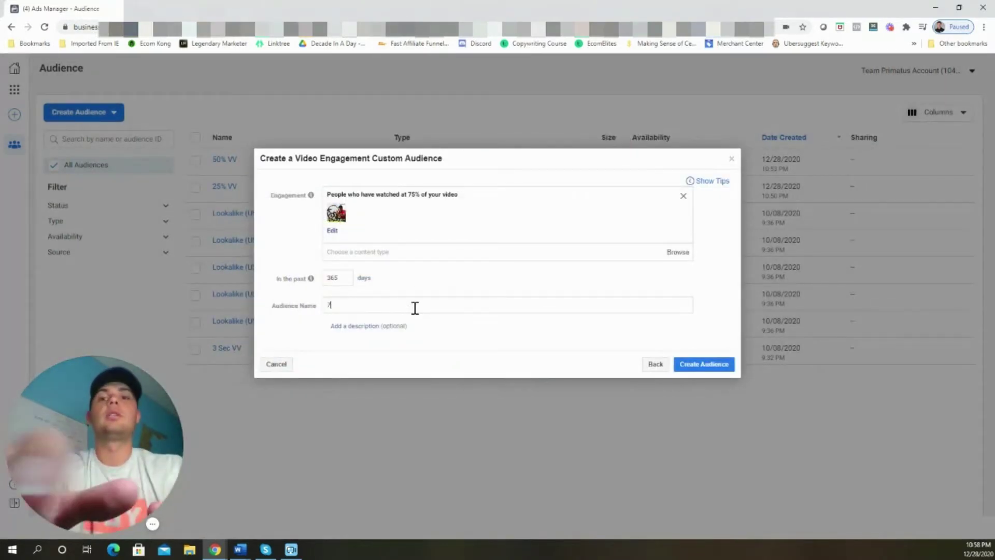
type("5% VV")
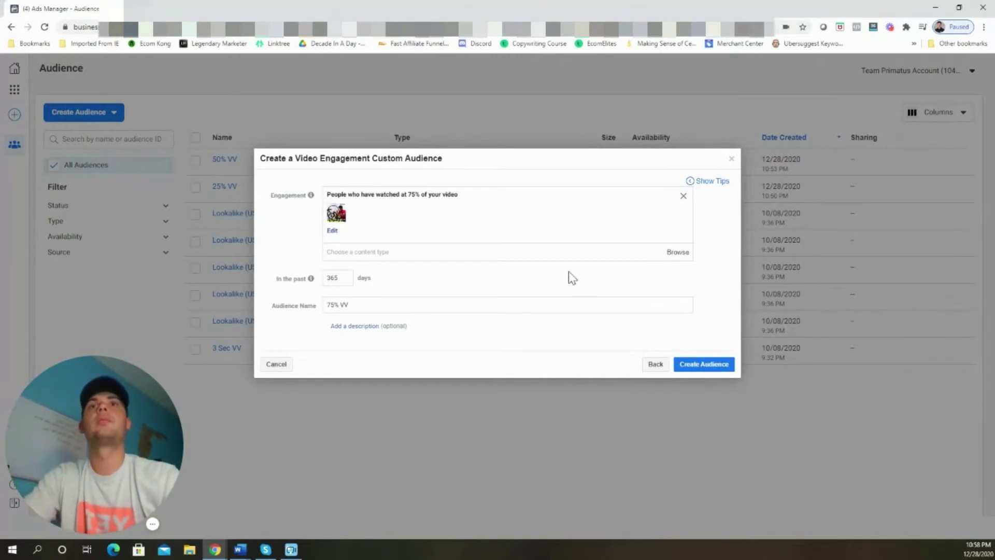
left_click(699, 365)
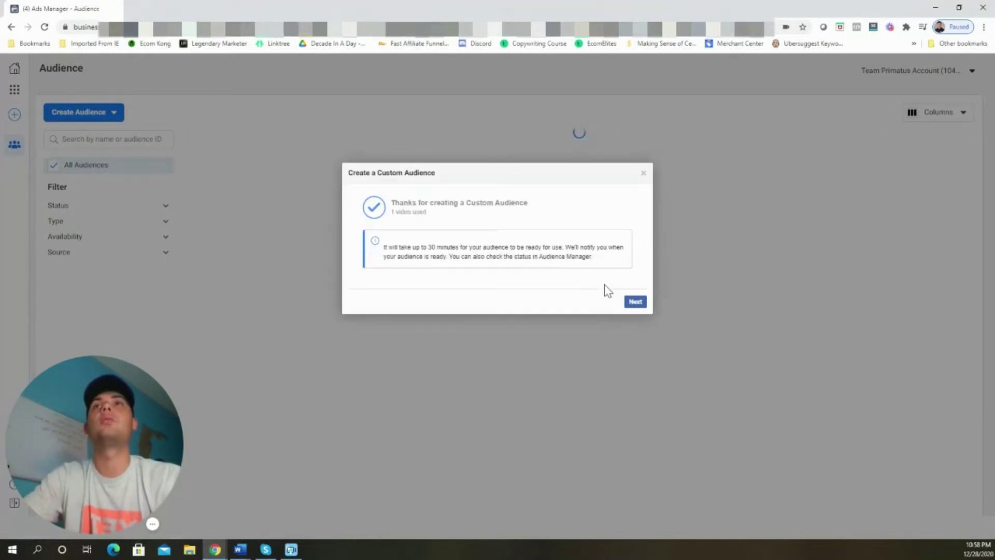
left_click(630, 301)
left_click(720, 354)
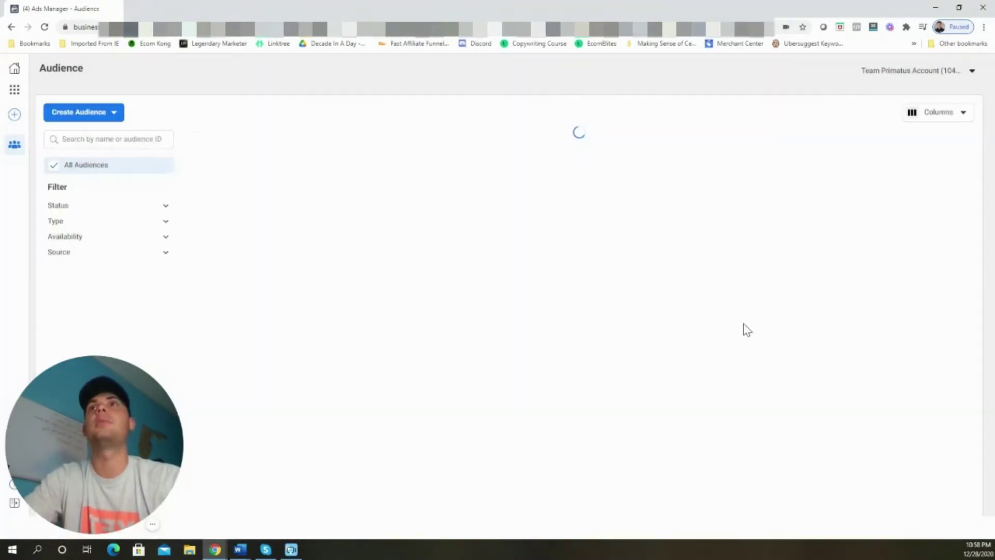
left_click(111, 112)
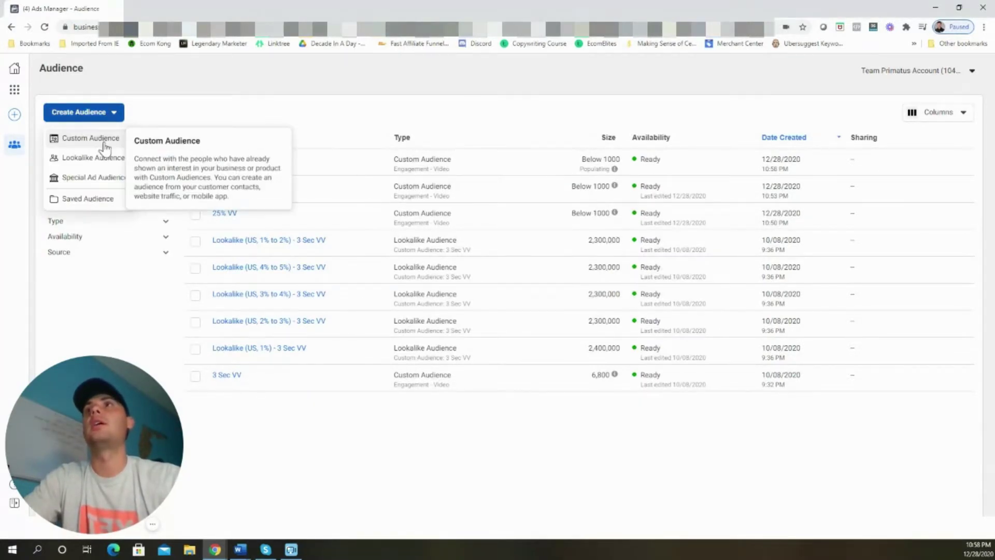
- Start a video custom audience of people who watched 95% of the bike stand ad video
left_click(80, 138)
double_click(326, 265)
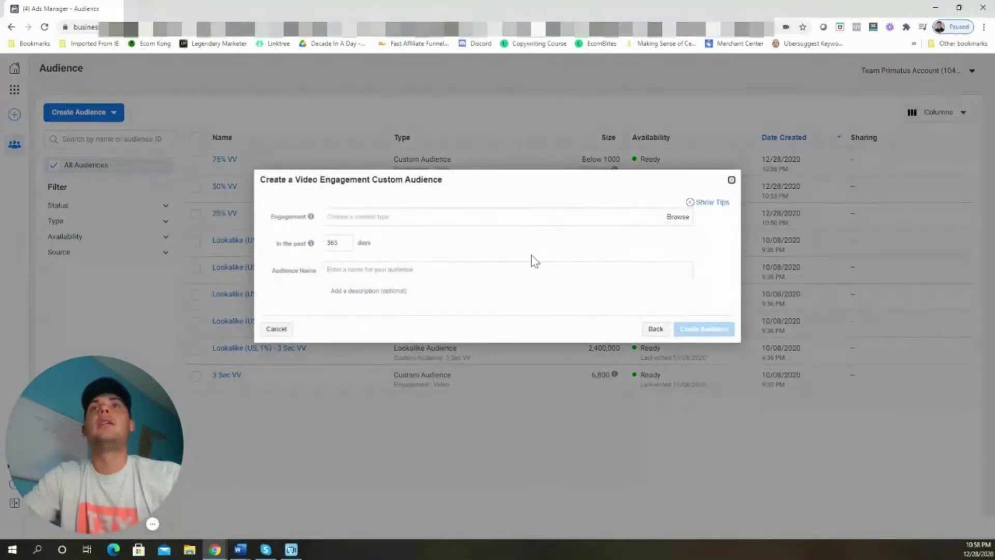
left_click(539, 217)
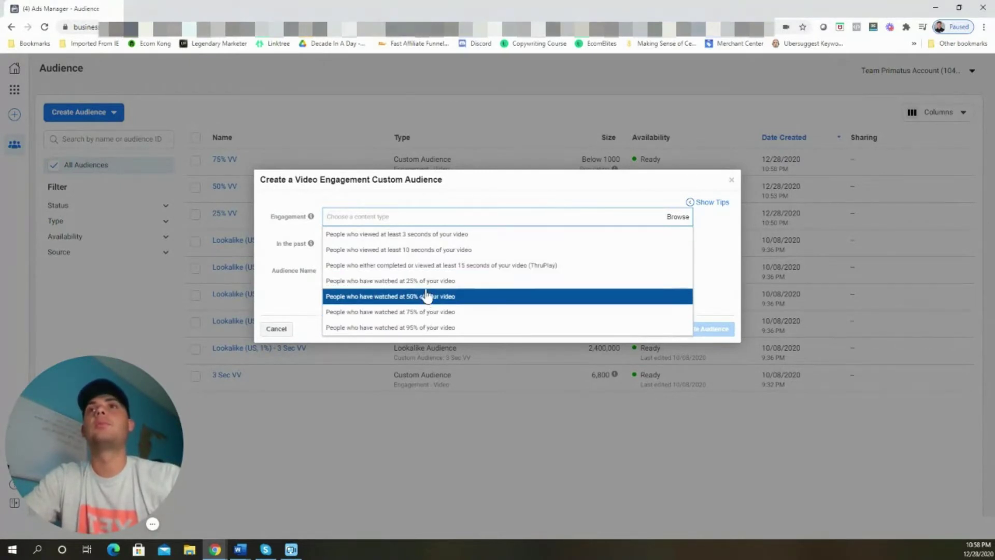
left_click(441, 328)
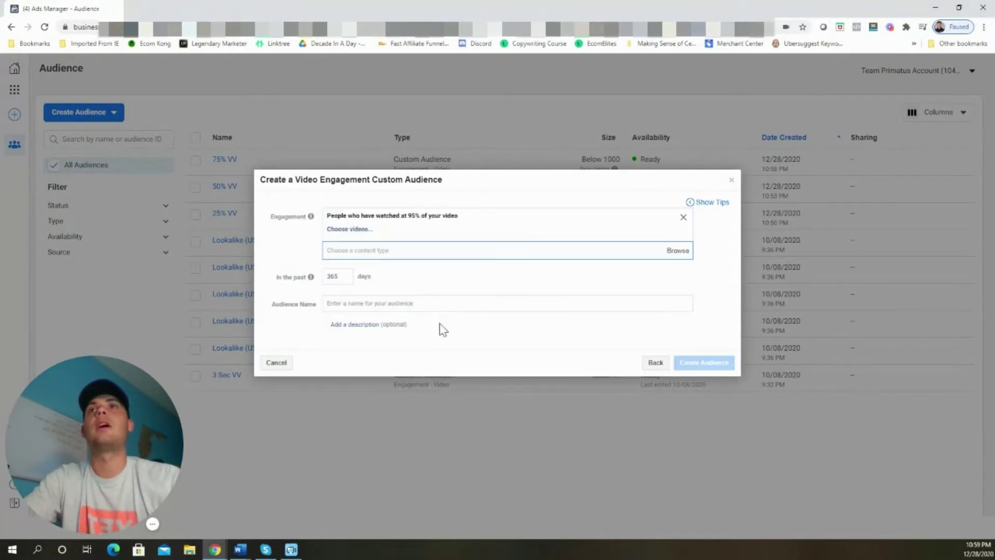
left_click(362, 229)
left_click(265, 208)
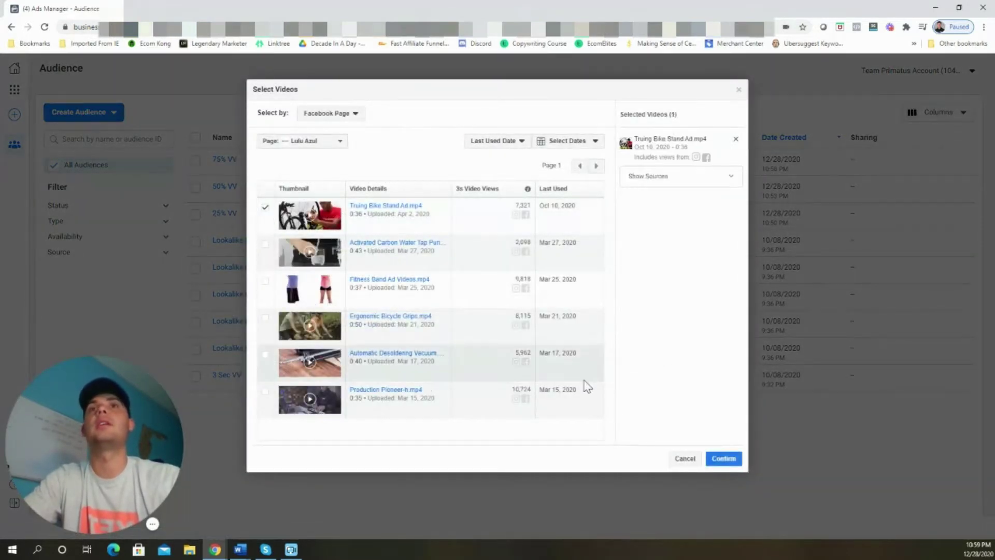
left_click(720, 459)
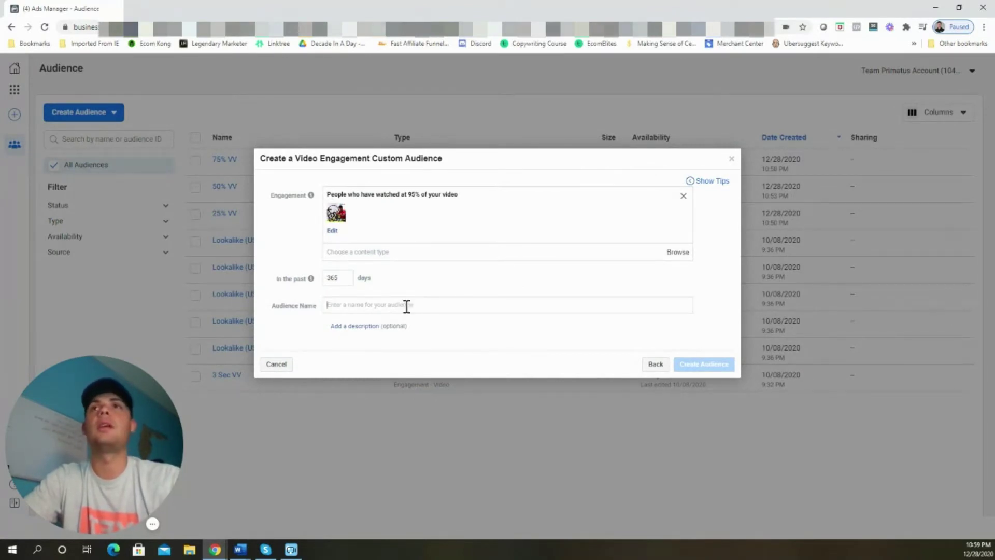
- Name the audience '95% VV' and create it
left_click(407, 307)
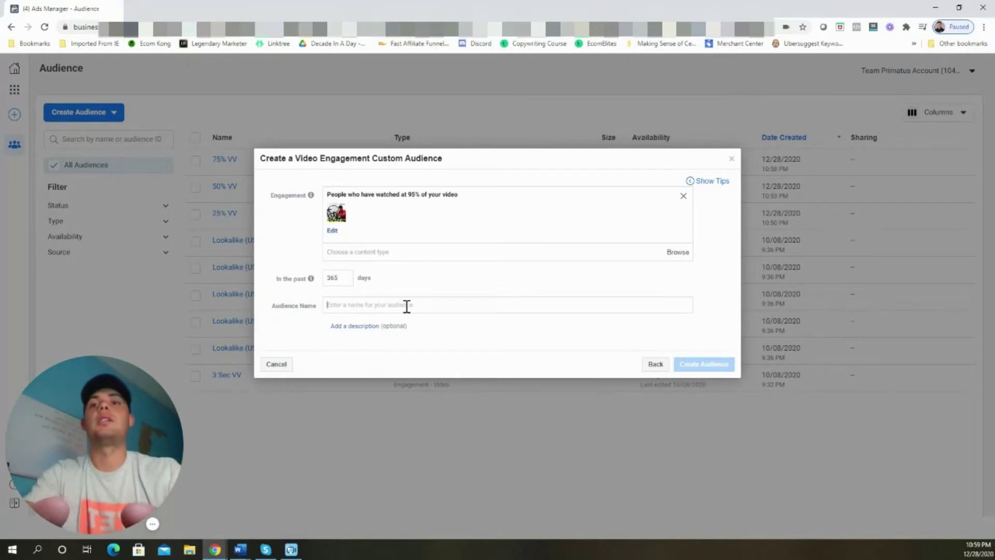
type("95% VV")
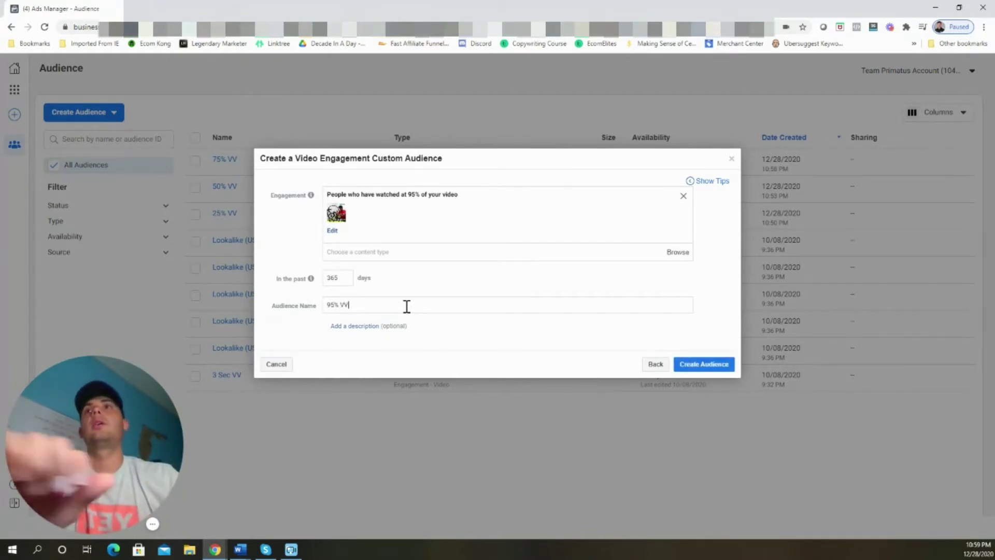
left_click(717, 365)
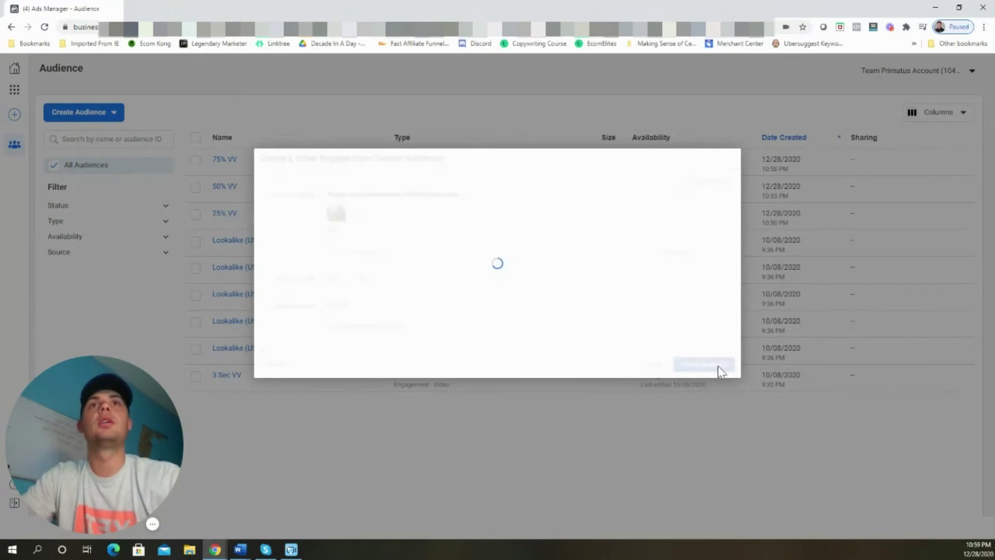
left_click(636, 302)
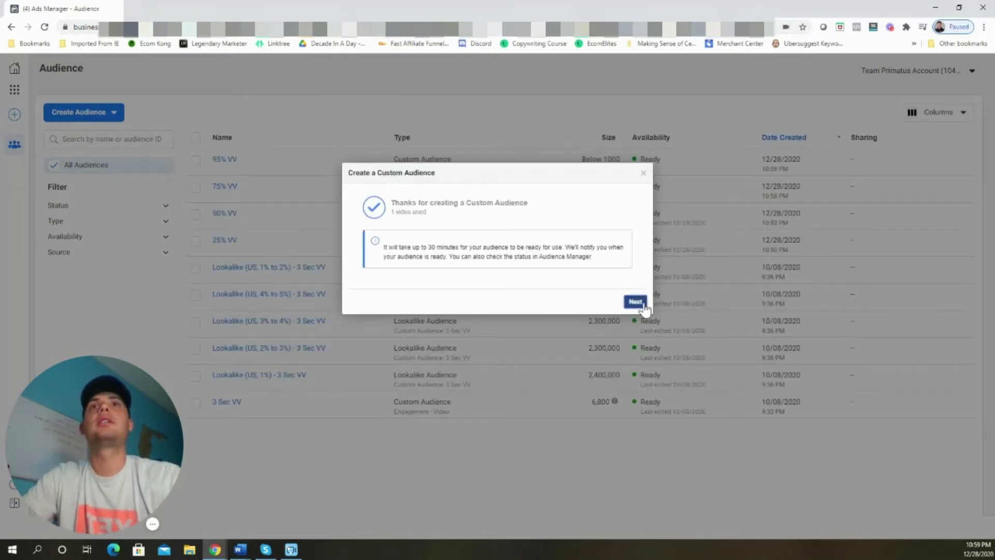
left_click(722, 354)
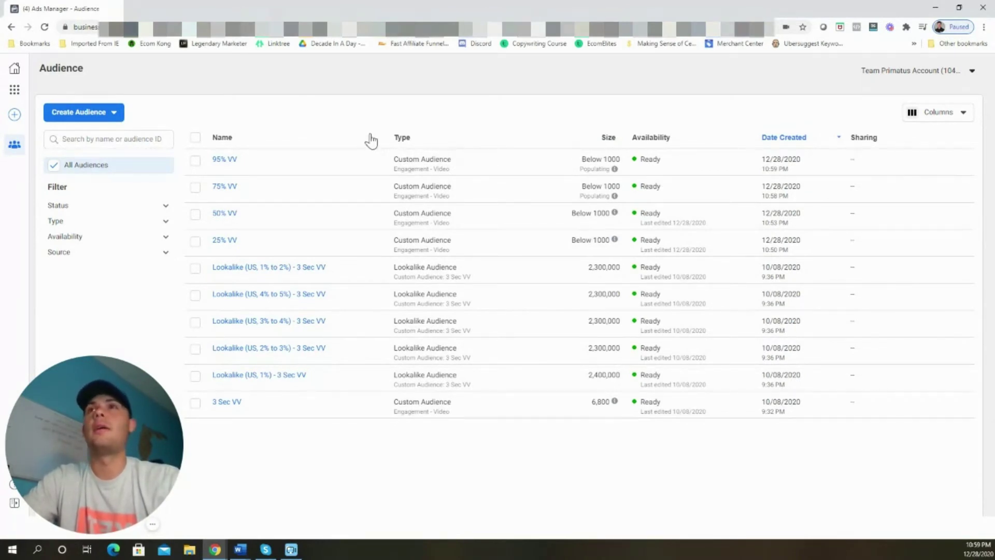
left_click(14, 89)
- Create a new campaign draft with the Conversions objective
left_click(78, 124)
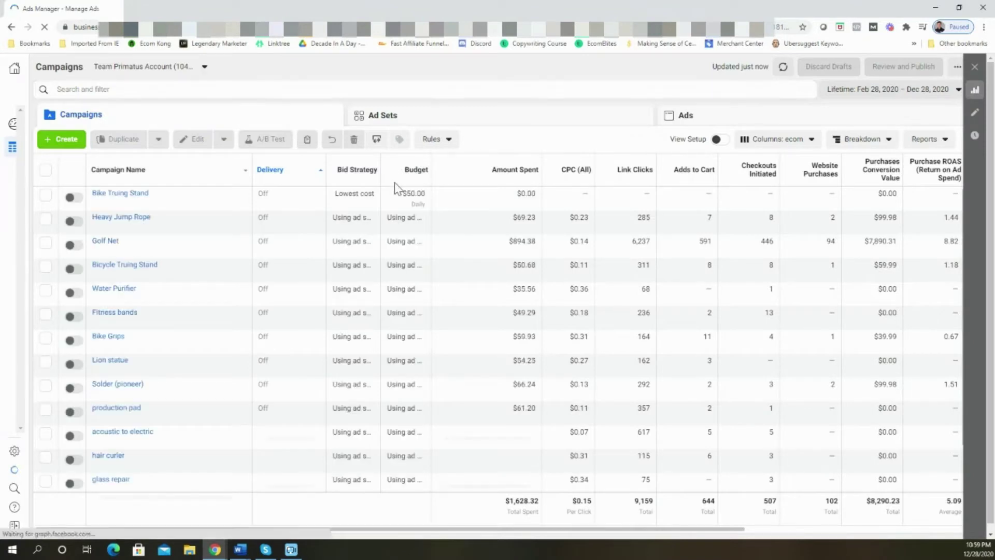
left_click(73, 142)
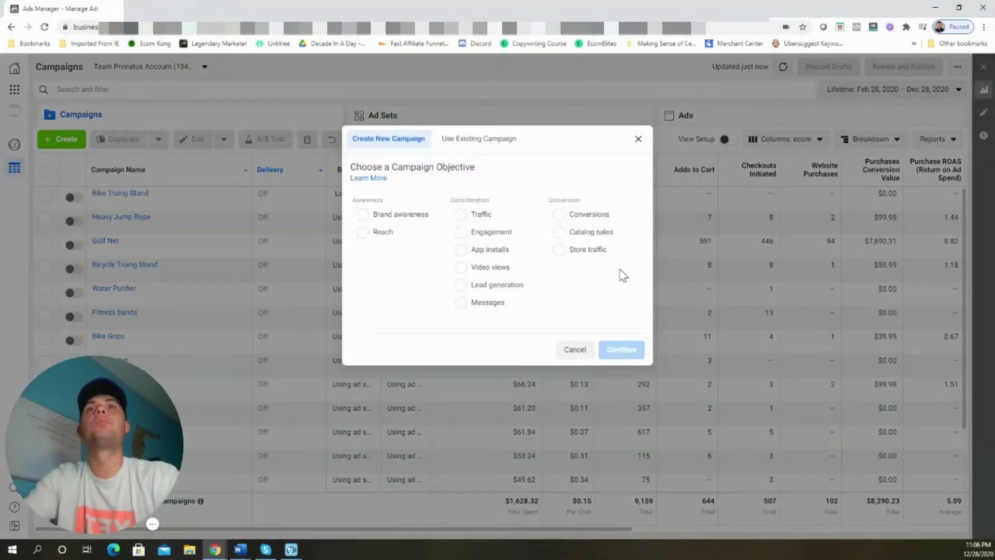
left_click(594, 220)
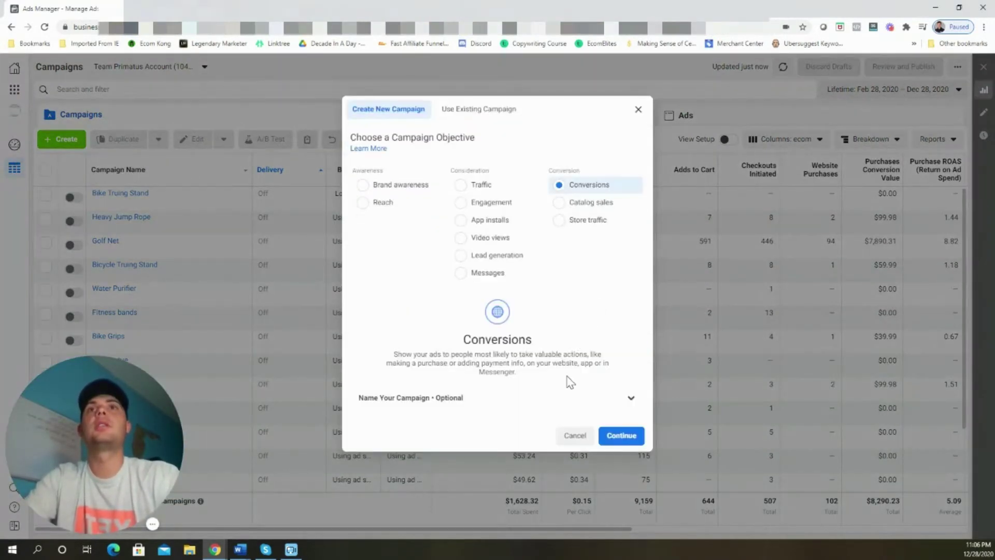
left_click(617, 435)
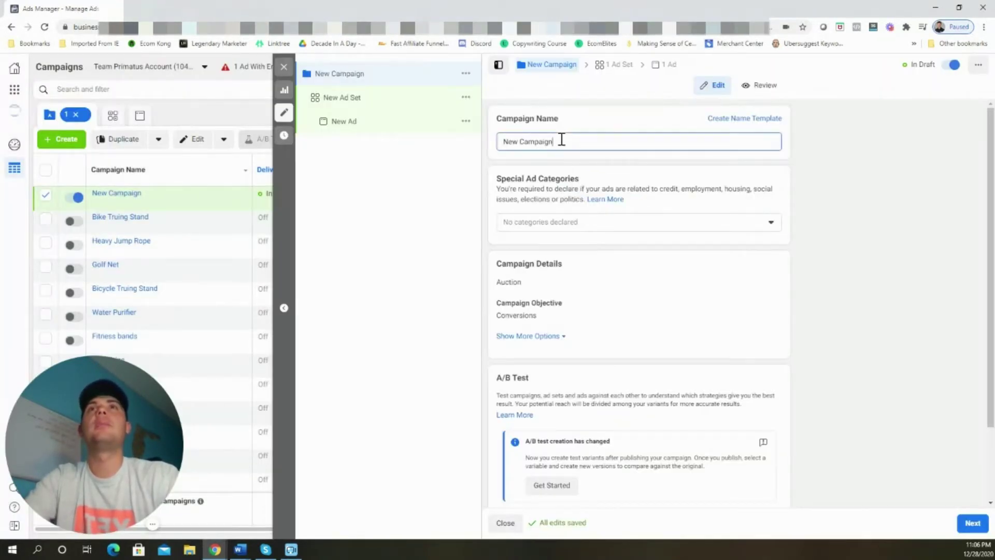
- Rename the campaign to 'VV Retargeting'
triple_click(561, 140)
type("VV")
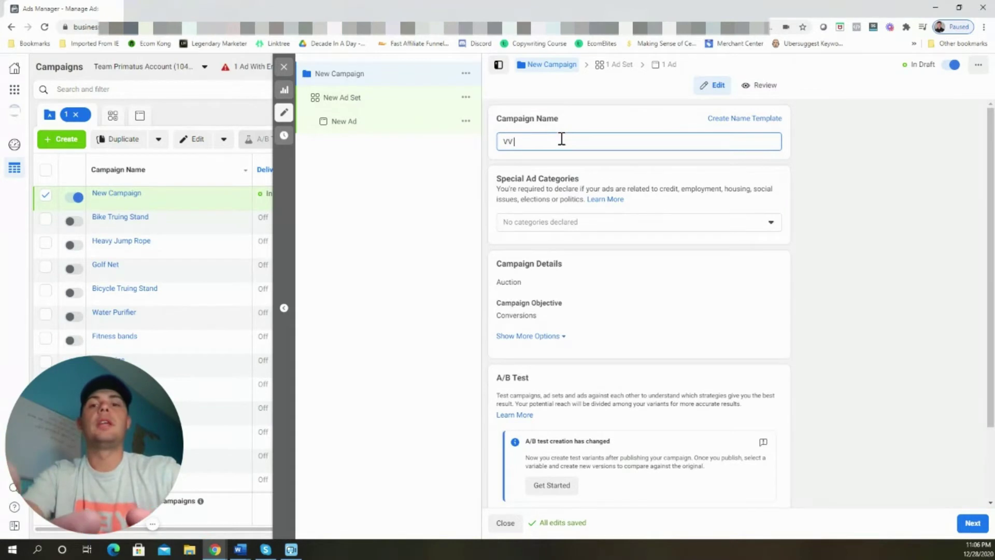
type(" Retargeting")
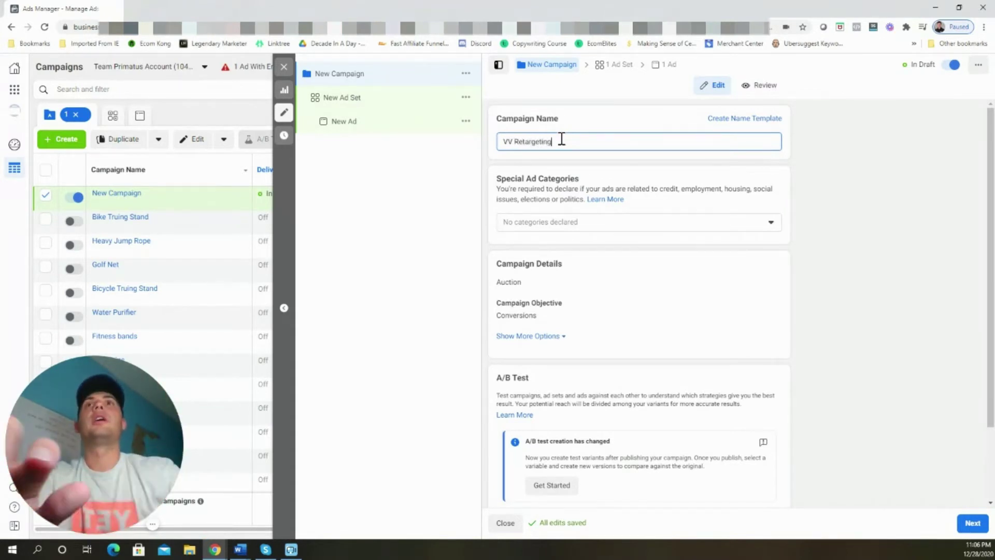
left_click(856, 196)
scroll(855, 198, "down", 2)
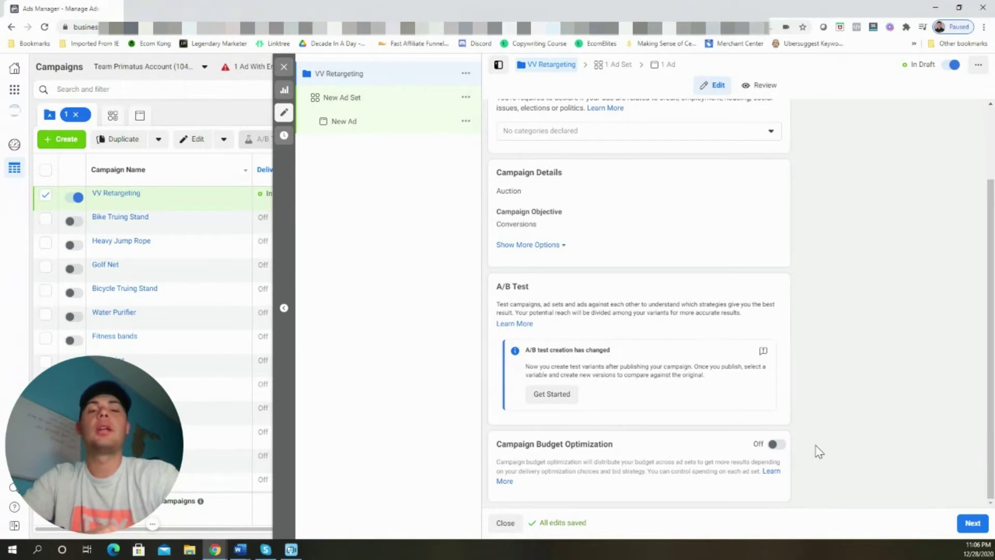
- Rename the new ad set to '25% VV'
left_click(372, 104)
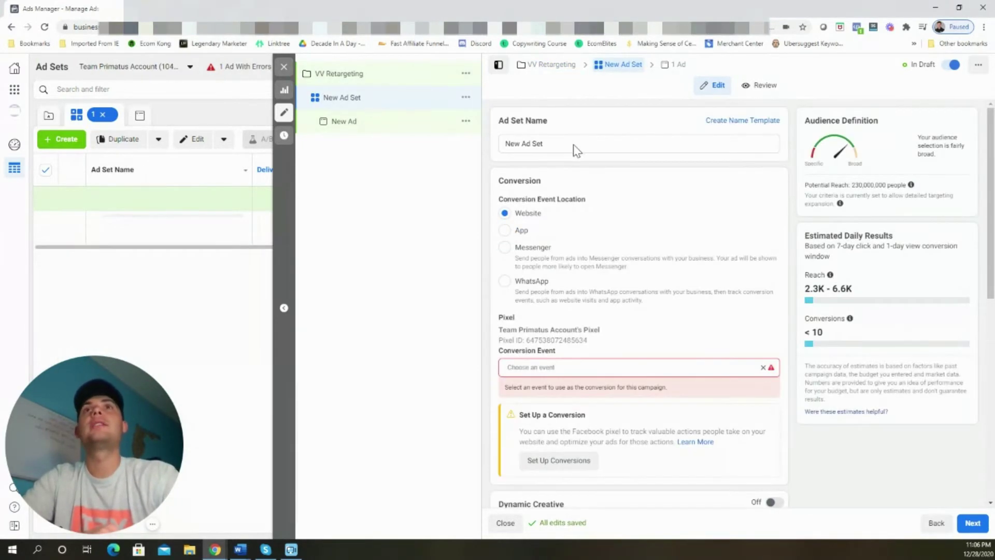
triple_click(574, 144)
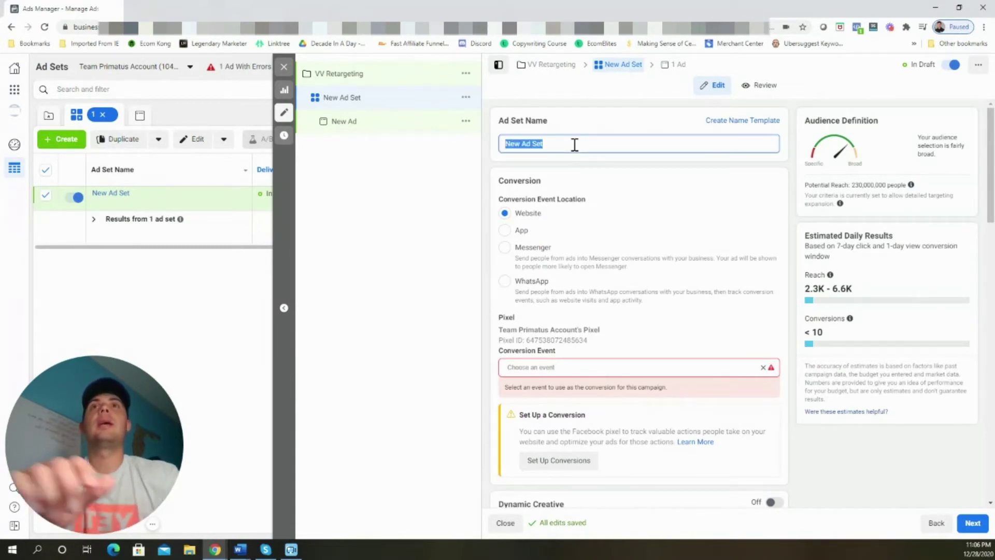
type("25% VV")
left_click(642, 165)
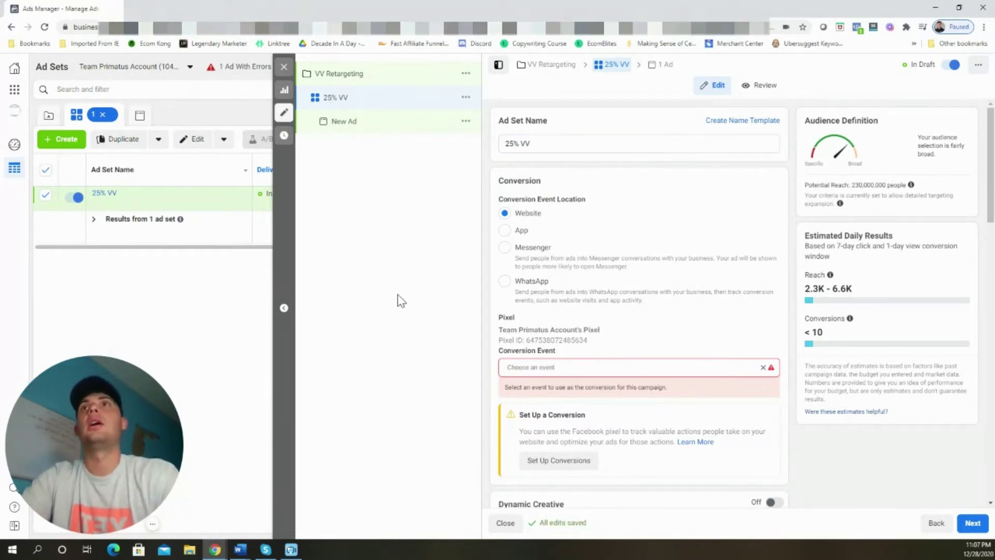
- Set the ad set's conversion event to Purchase
left_click(532, 368)
type("pu")
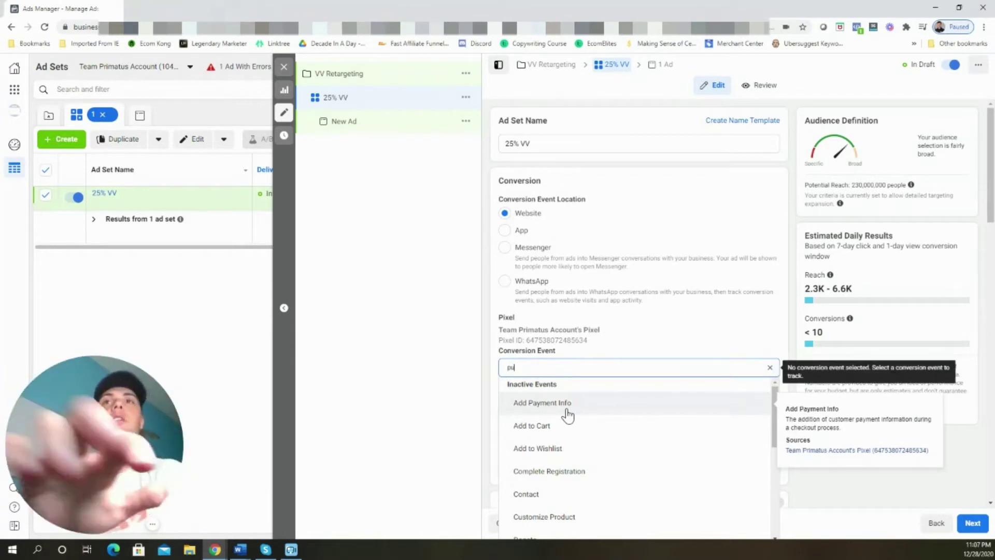
left_click(539, 402)
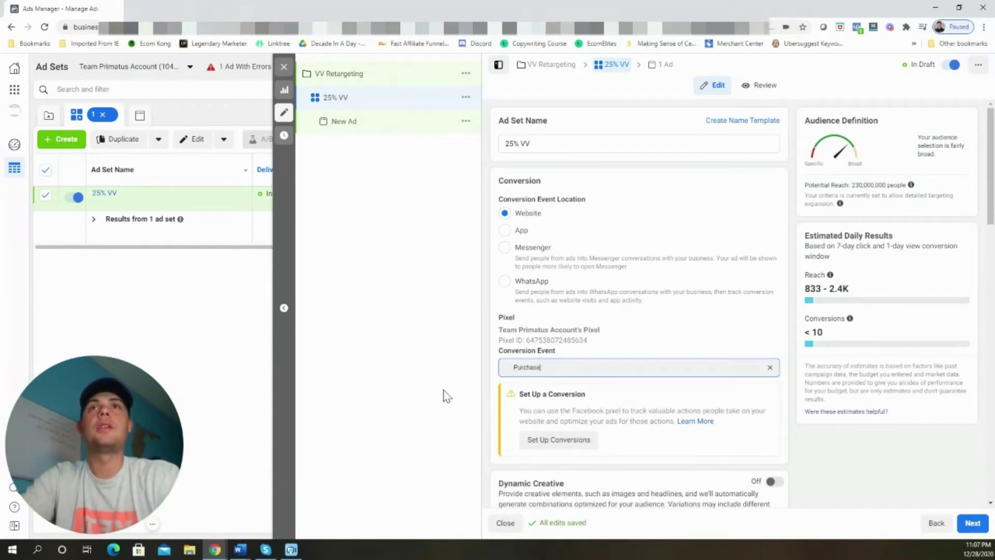
scroll(570, 386, "down", 5)
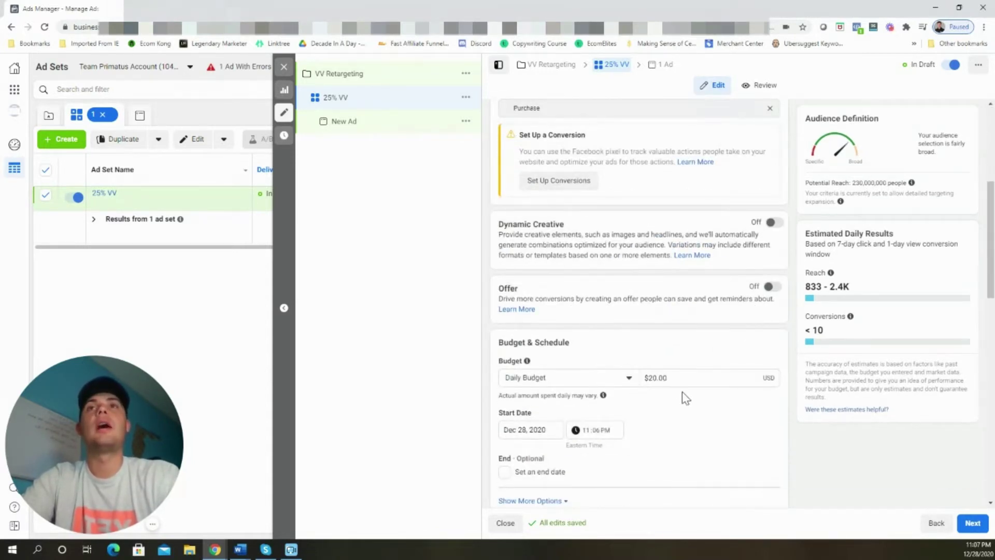
- Change the ad set's daily budget from $20.00 to $3.00
scroll(684, 393, "down", 1)
double_click(671, 327)
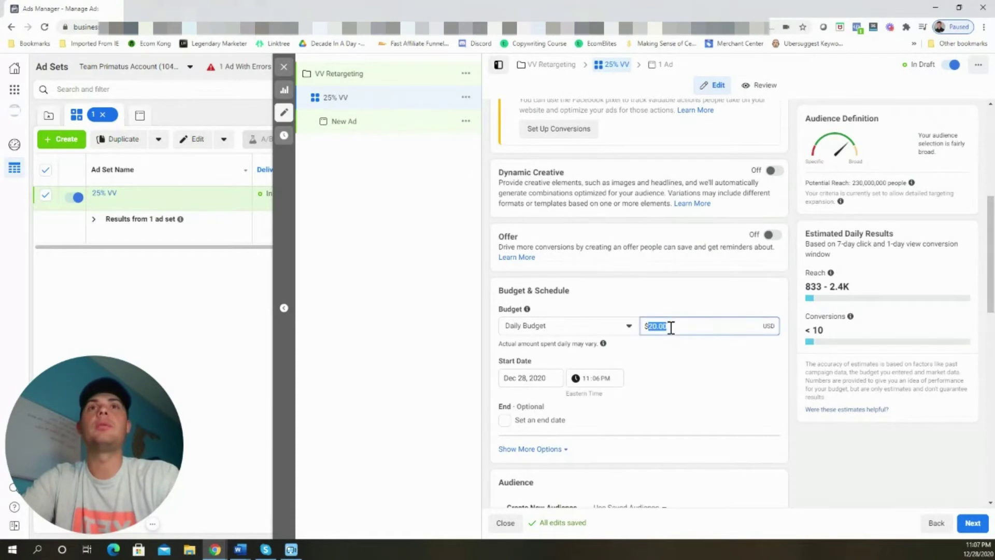
type("3")
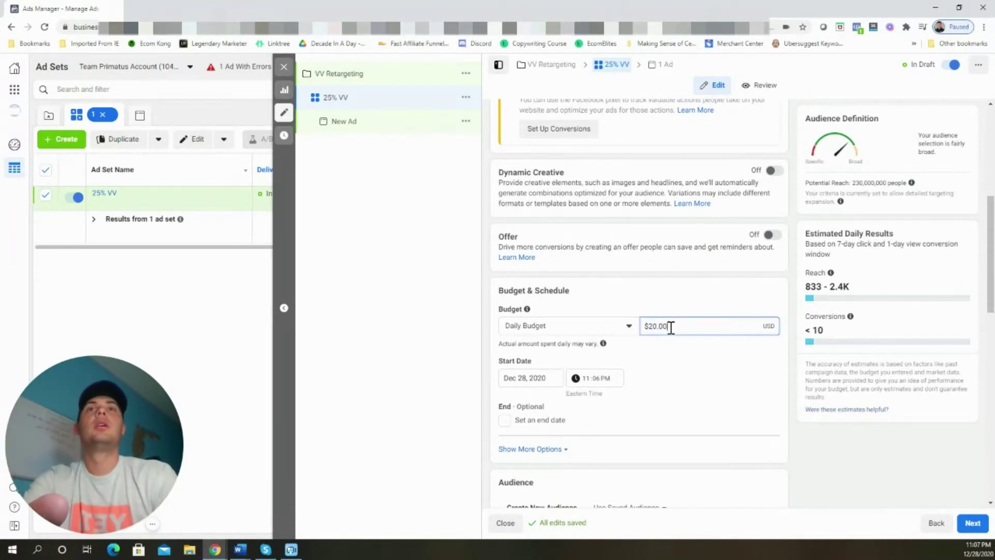
key("BackSpace")
key("BackSpace")
key("BackSpace")
key("BackSpace")
key("BackSpace")
type("3.0")
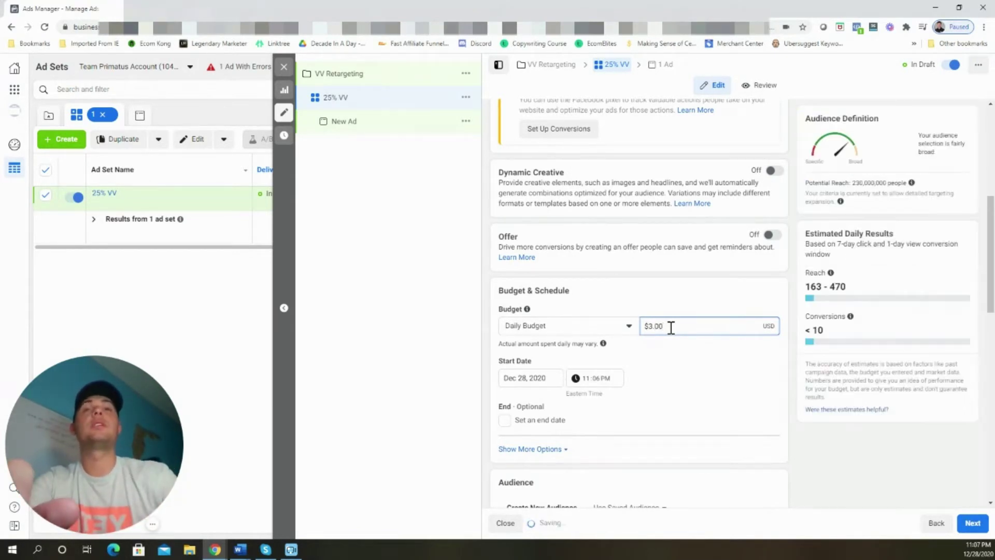
left_click(680, 357)
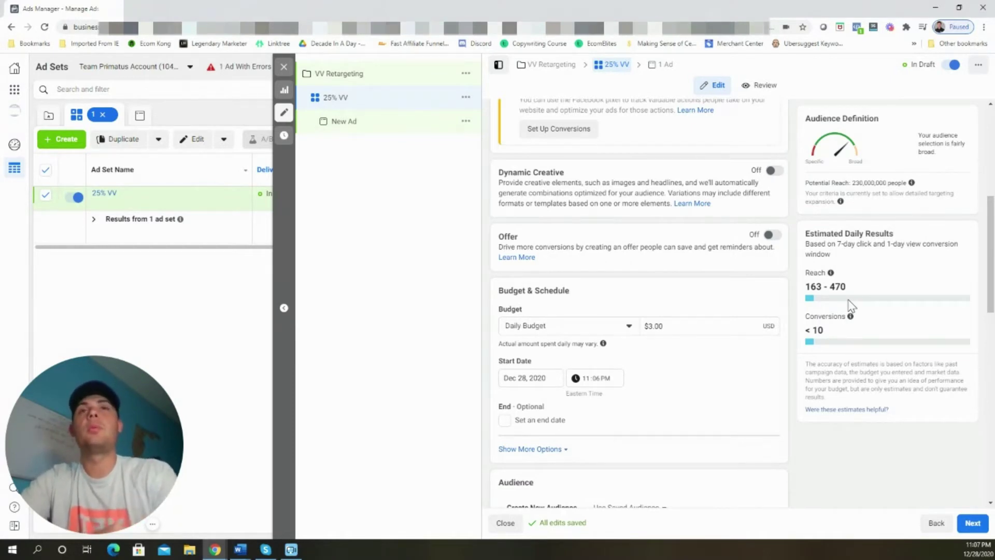
- Set the start date to December 29, 2020 at 12:00 AM
left_click(533, 378)
left_click(551, 484)
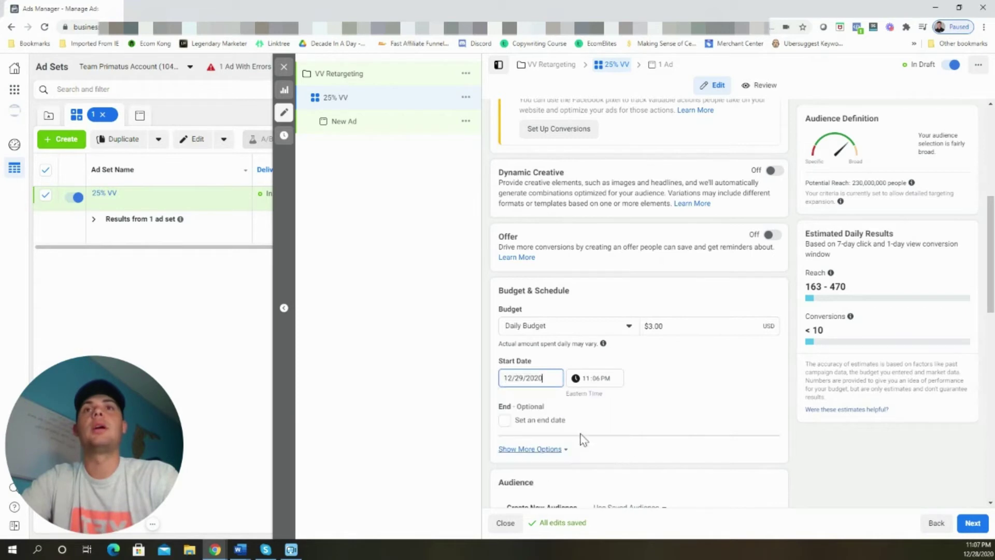
left_click(588, 385)
type("1200a")
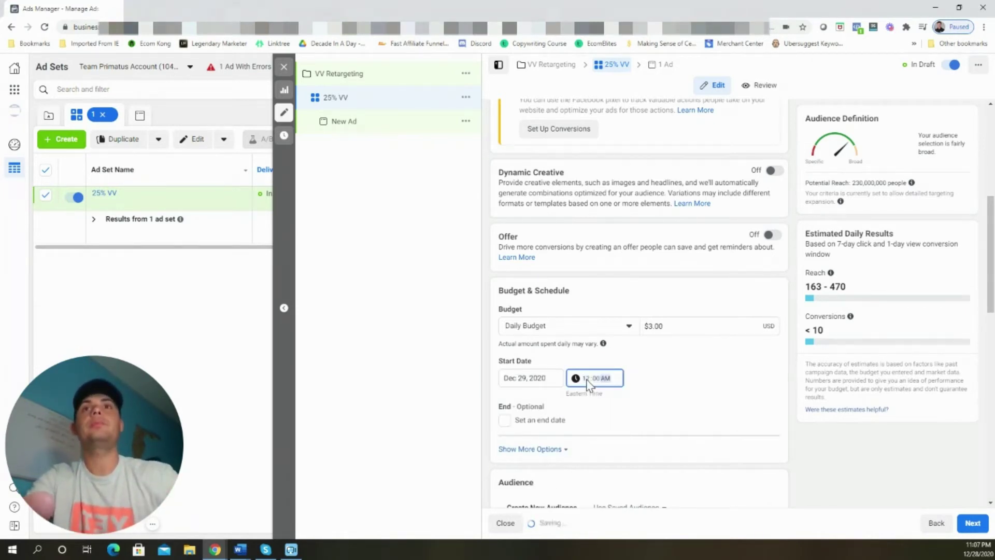
scroll(680, 371, "down", 3)
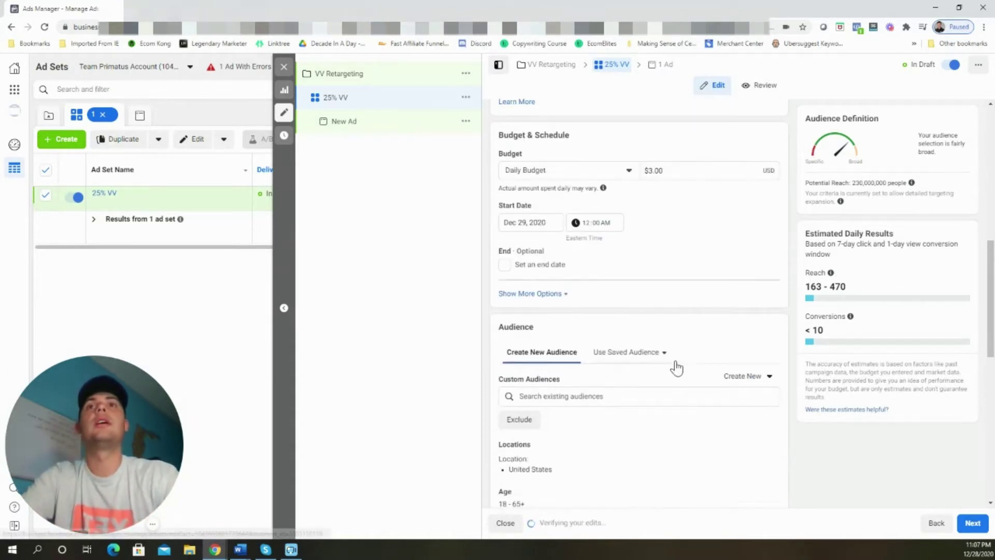
- Target the 25% VV custom audience in the ad set
scroll(673, 363, "down", 4)
left_click(595, 188)
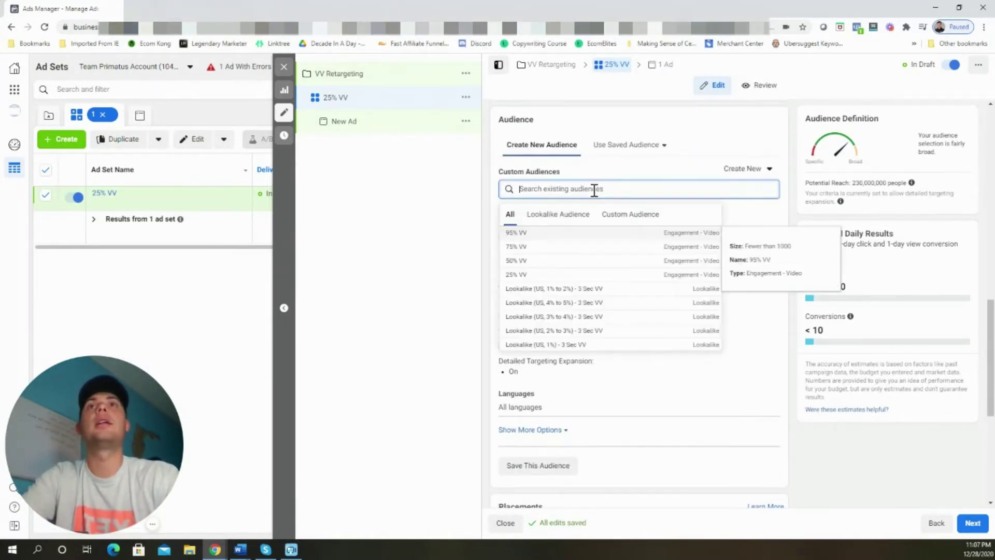
left_click(544, 275)
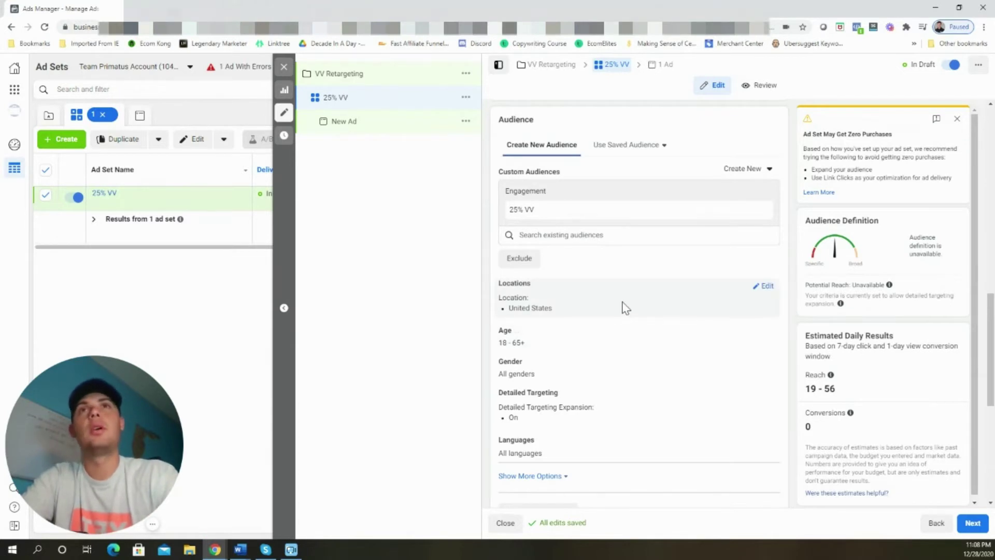
- Turn off detailed targeting expansion for the ad set
scroll(626, 396, "down", 2)
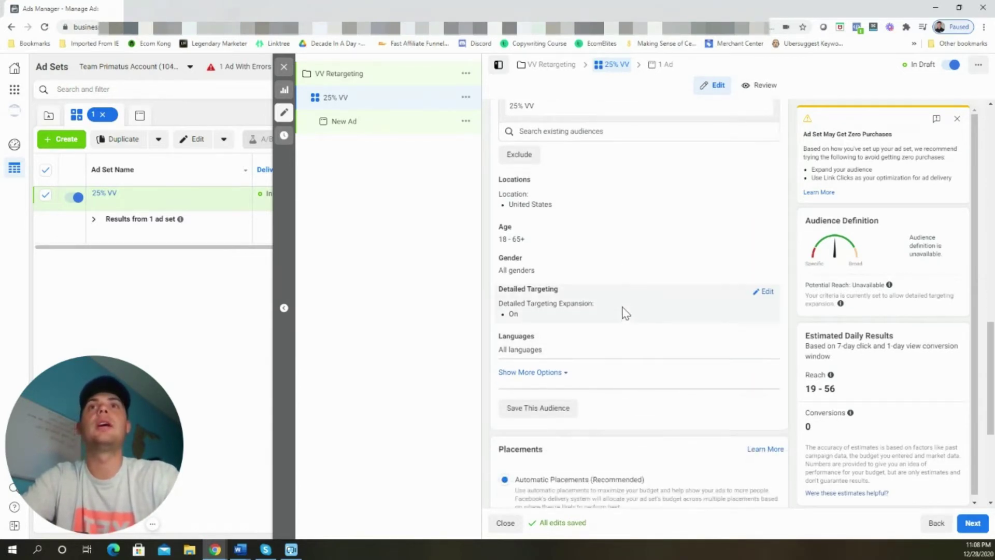
left_click(764, 292)
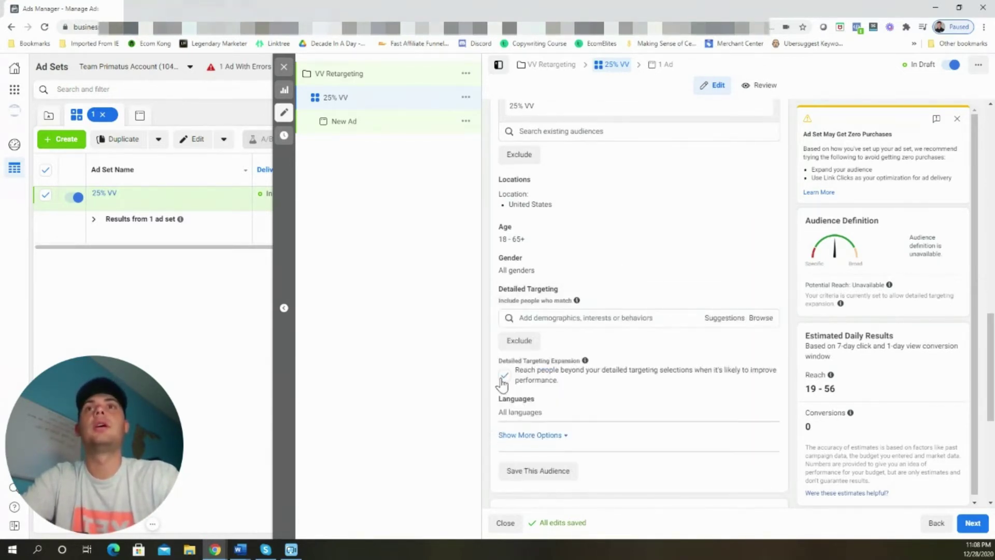
left_click(504, 375)
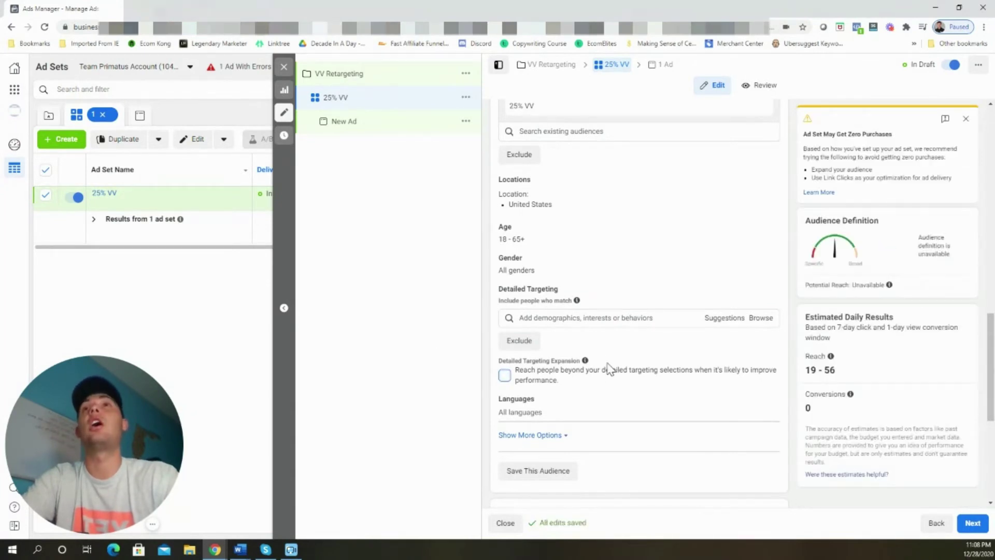
scroll(570, 303, "down", 4)
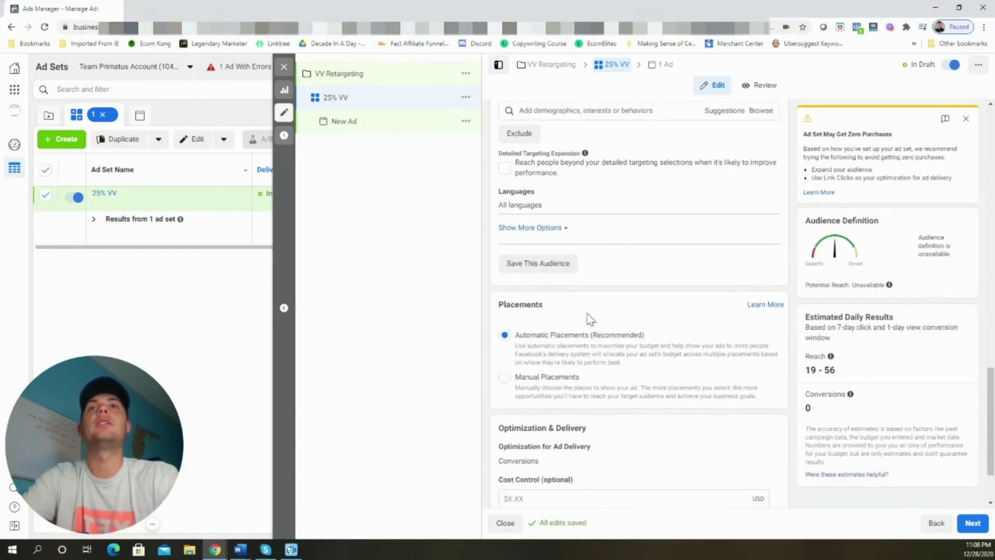
scroll(651, 337, "up", 3)
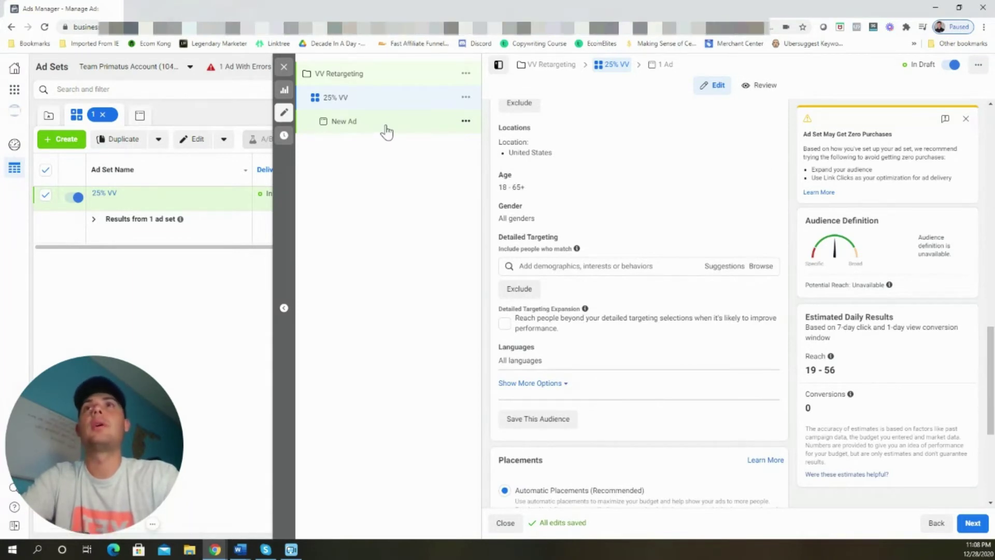
left_click(386, 124)
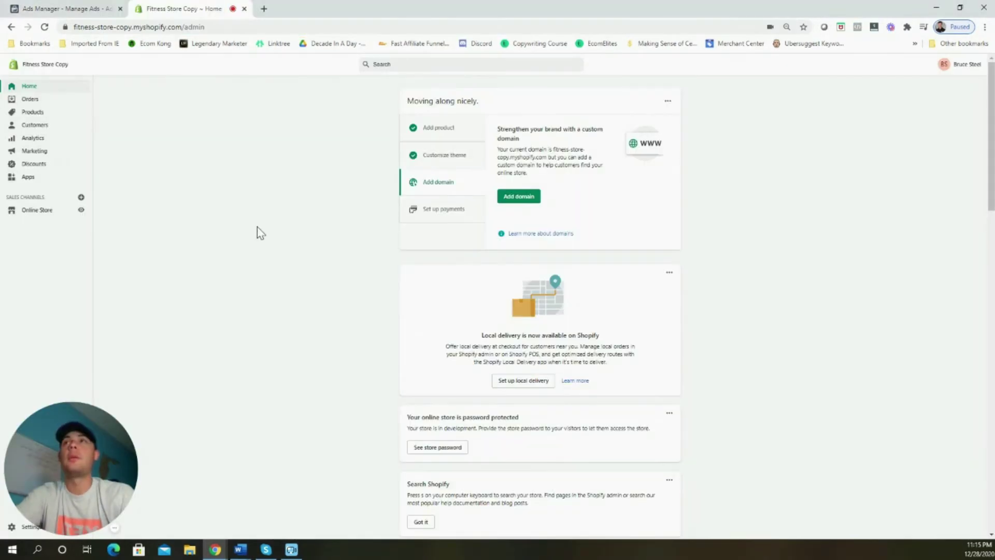
- Start a new Shopify discount code named 'Holiday15'
left_click(51, 165)
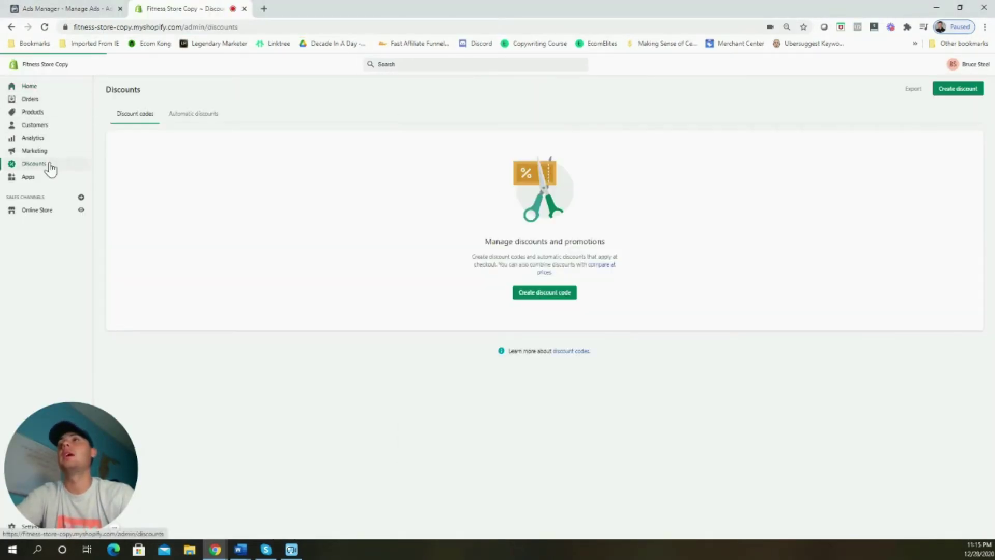
left_click(564, 296)
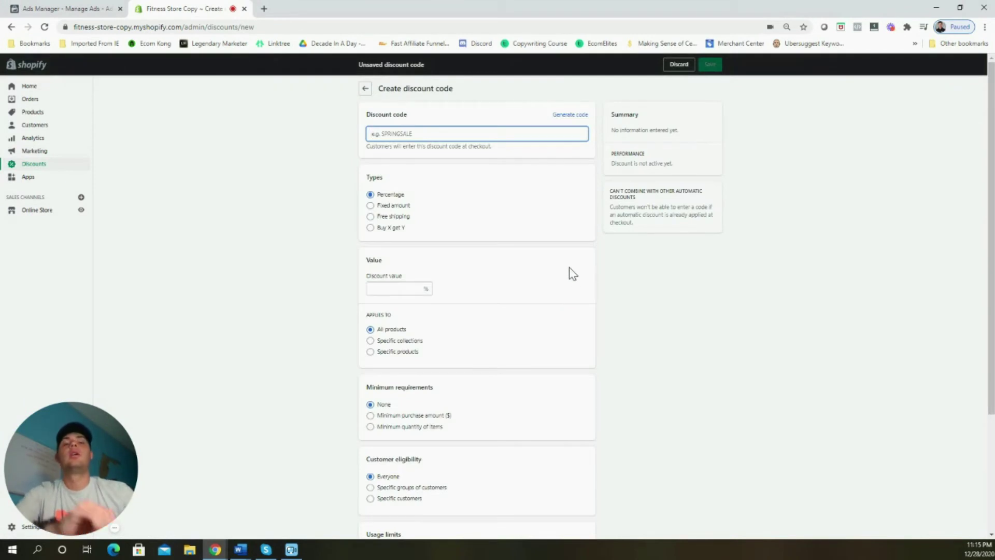
type("Holiday15")
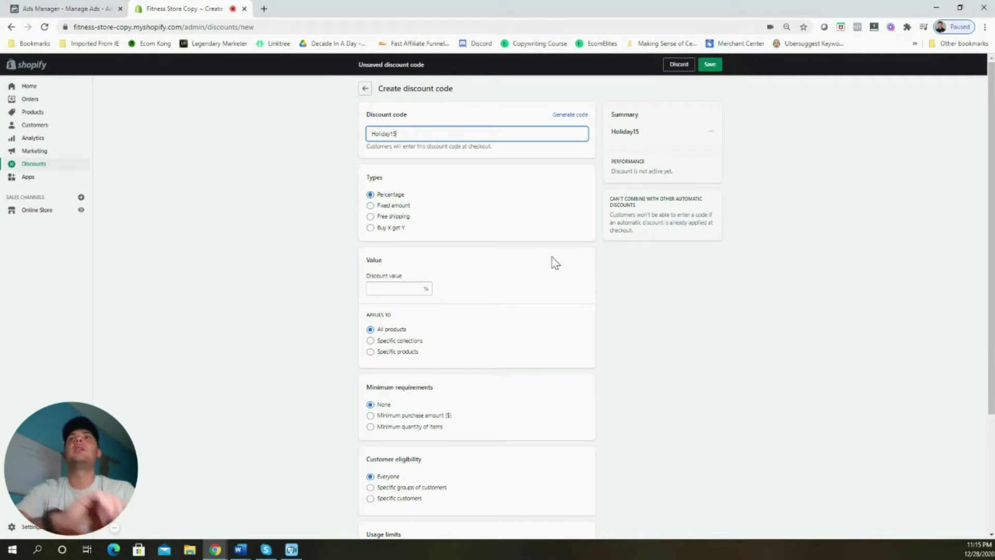
left_click(759, 325)
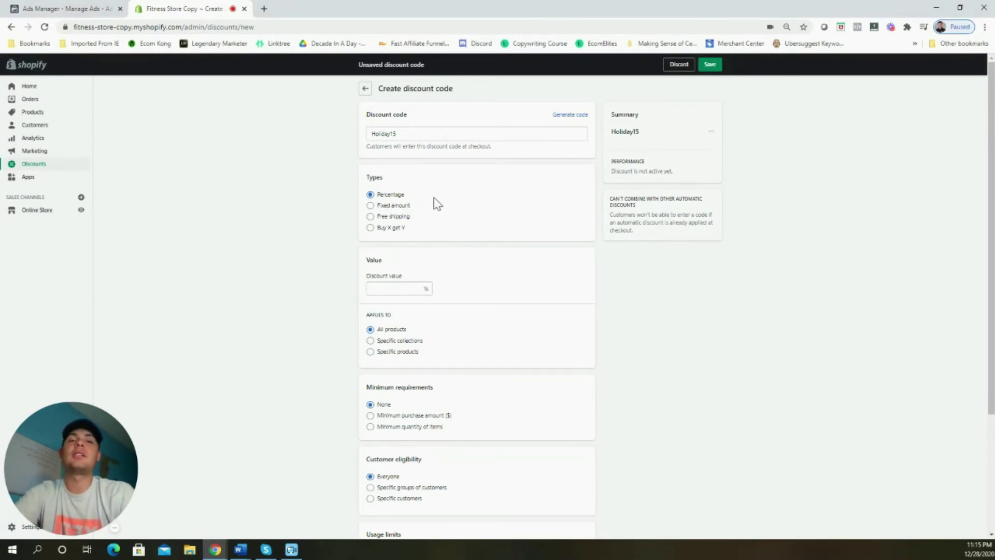
- Give Holiday15 a 15% percentage value, save it, and copy the code
left_click(408, 288)
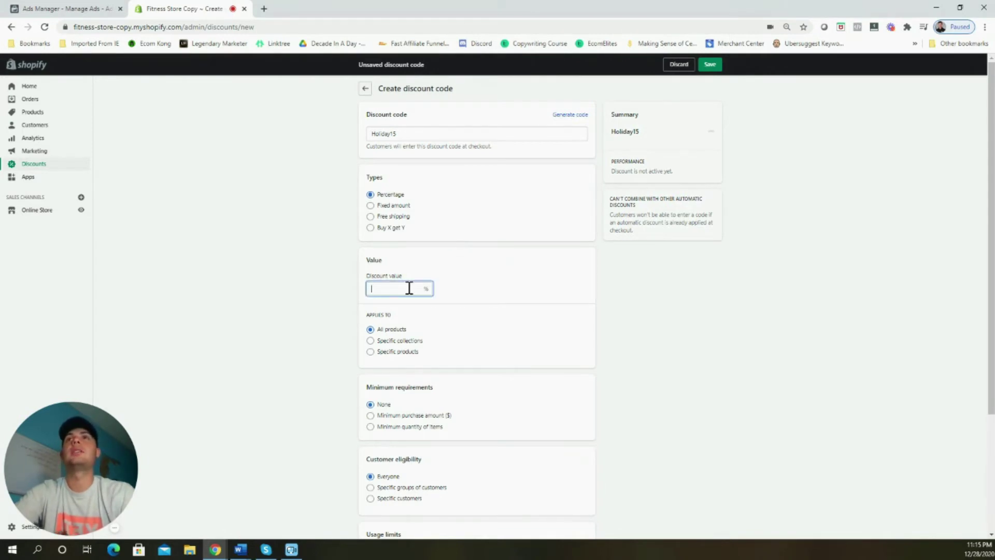
type("15")
left_click(487, 308)
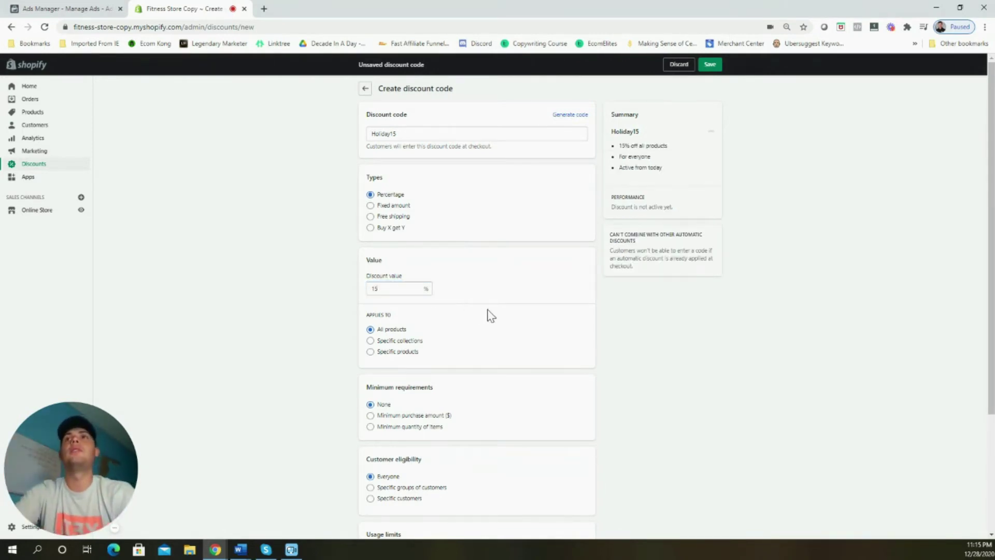
scroll(462, 358, "down", 3)
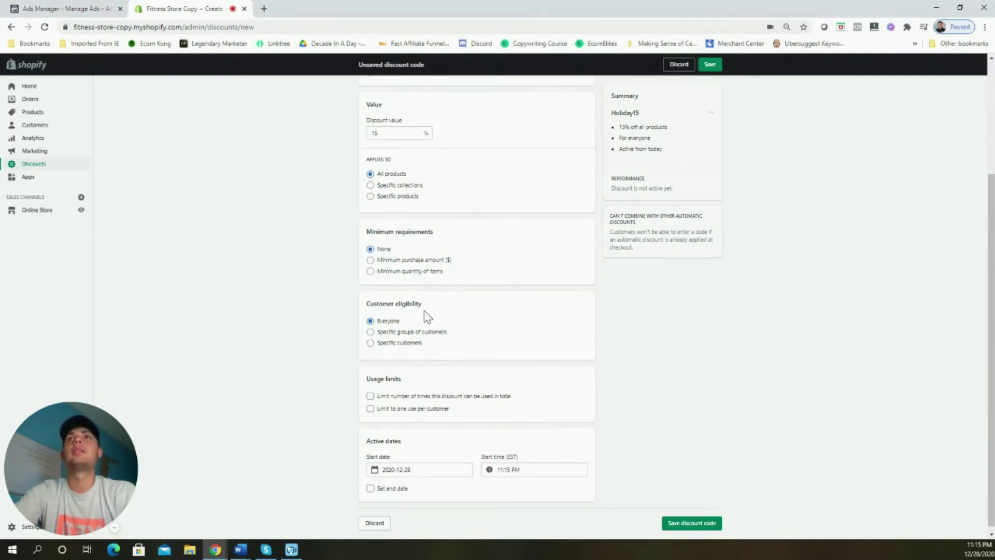
scroll(540, 333, "down", 1)
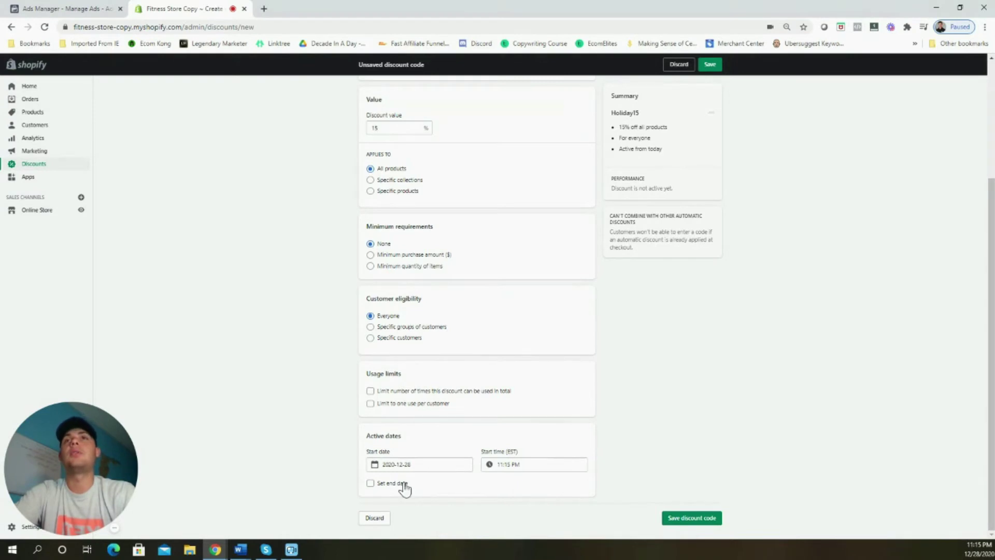
left_click(705, 519)
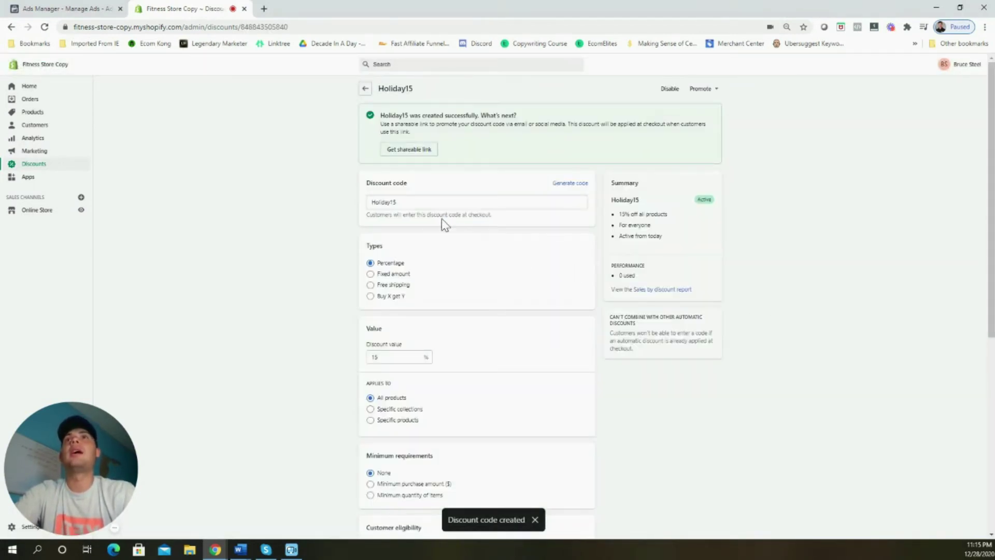
double_click(393, 202)
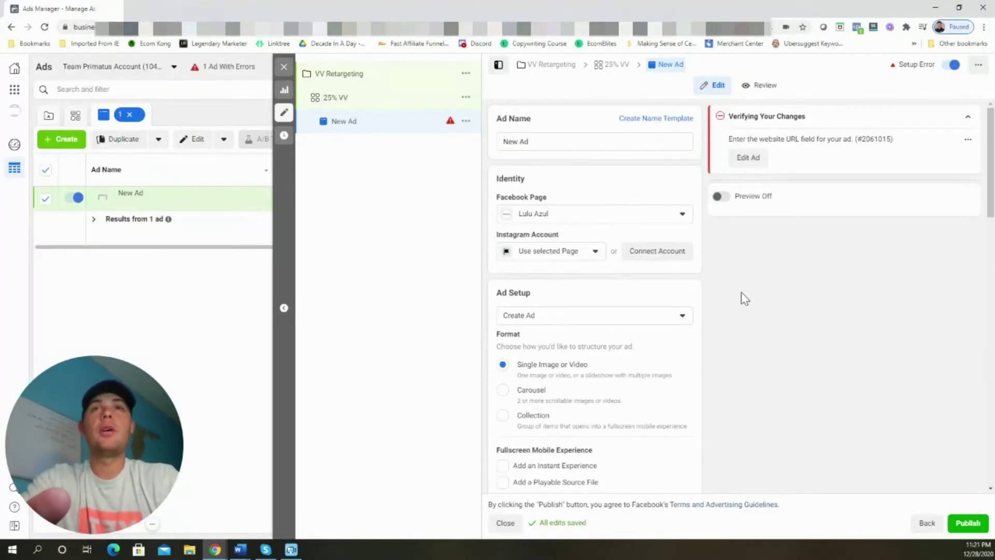
scroll(741, 291, "down", 2)
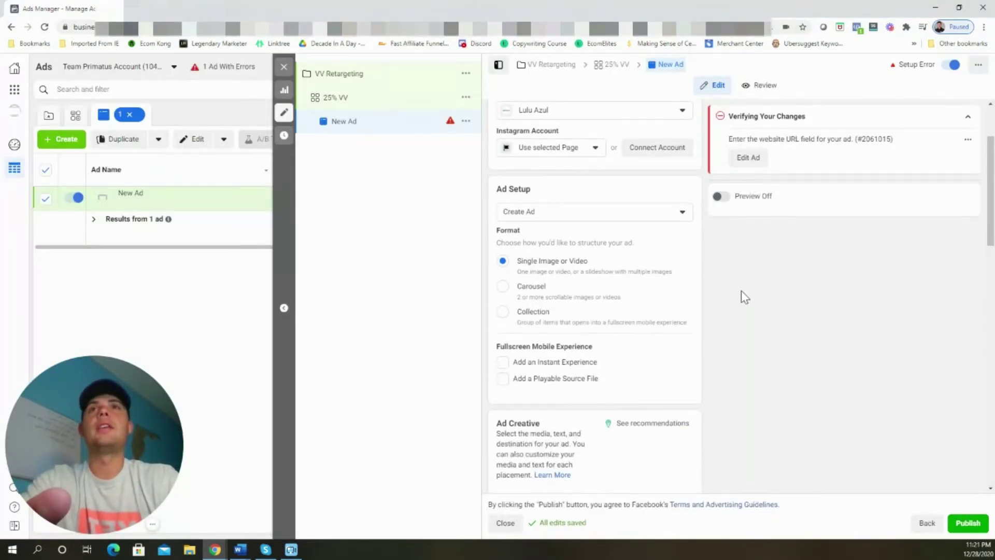
- Add the Truing Bike Stand Ad.mp4 video as New Ad's media, accepting its placement crops
scroll(581, 193, "down", 6)
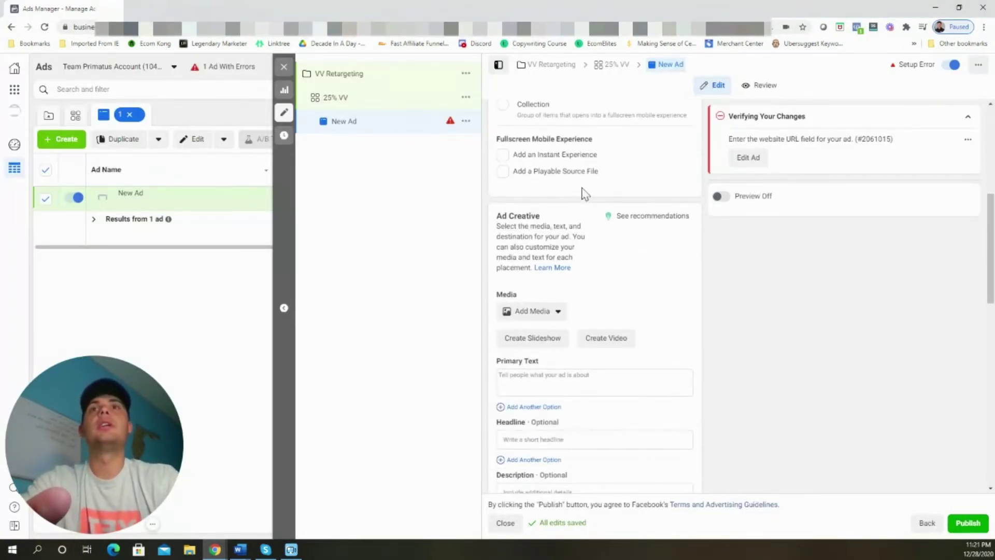
left_click(558, 211)
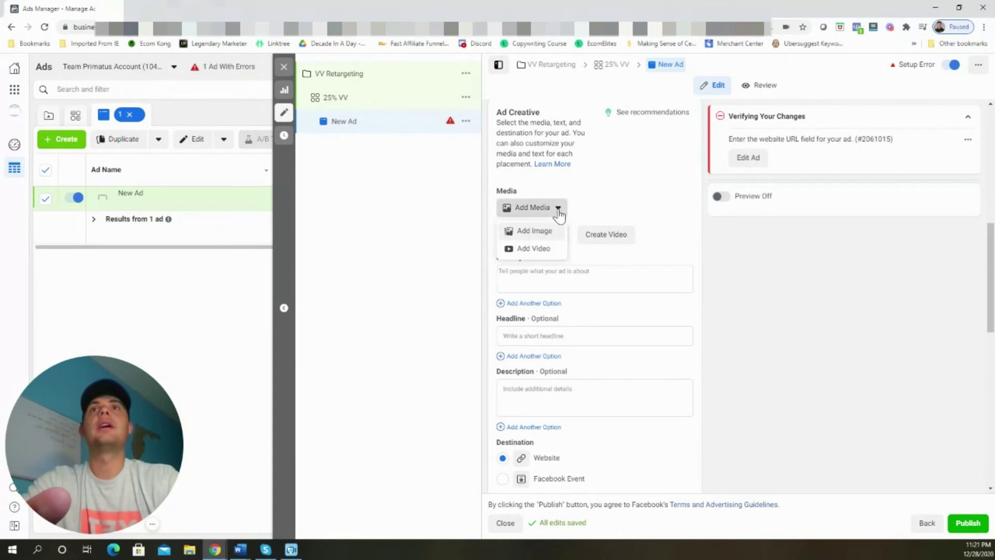
left_click(540, 248)
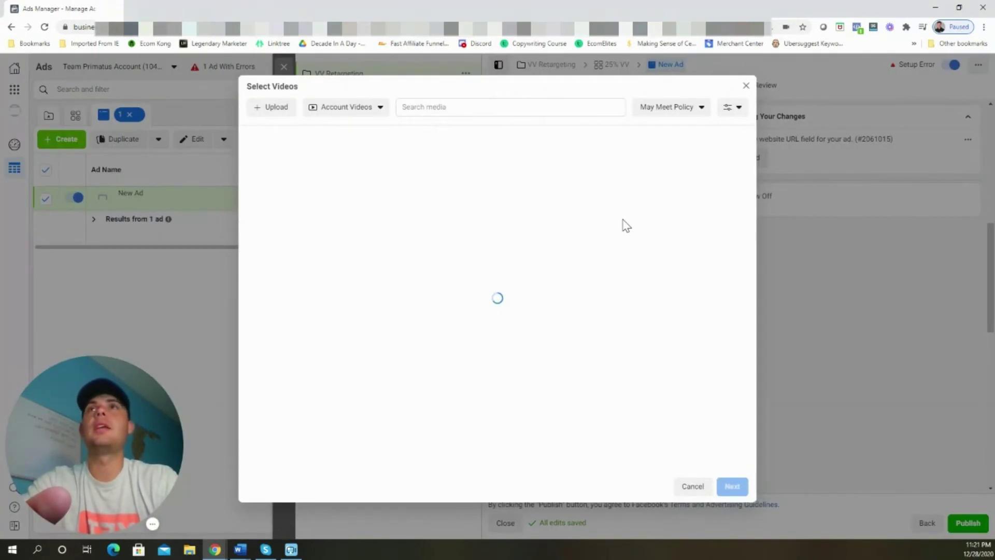
left_click(271, 158)
left_click(732, 486)
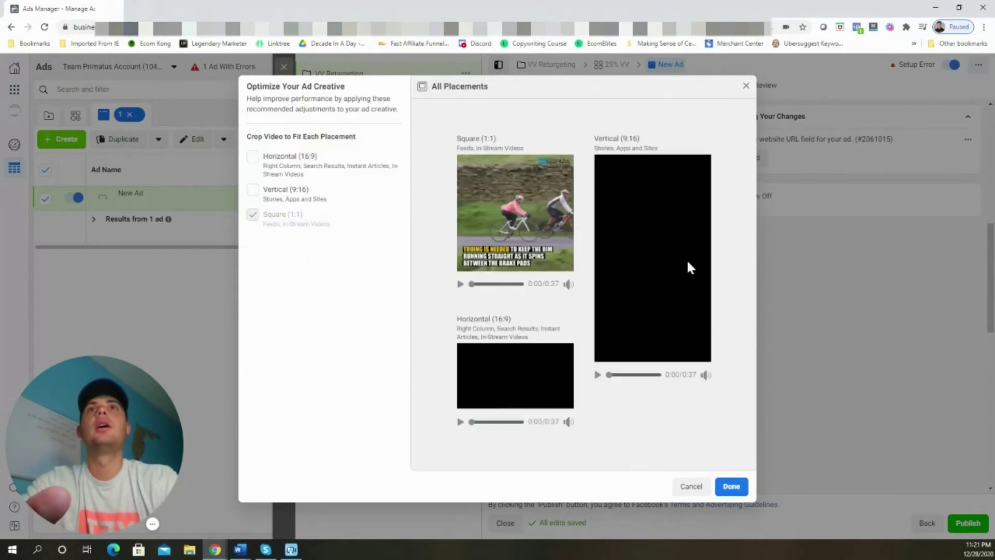
left_click(732, 487)
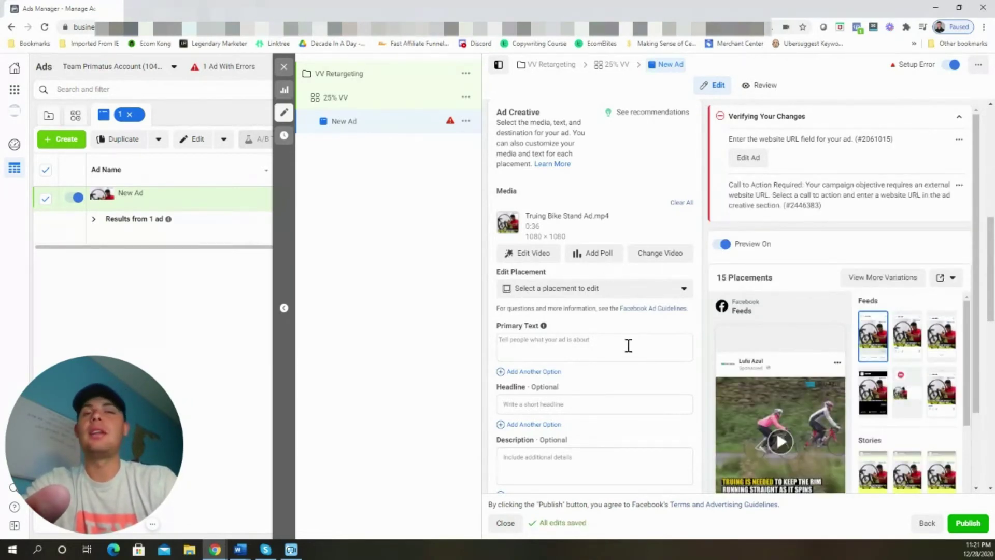
left_click(628, 345)
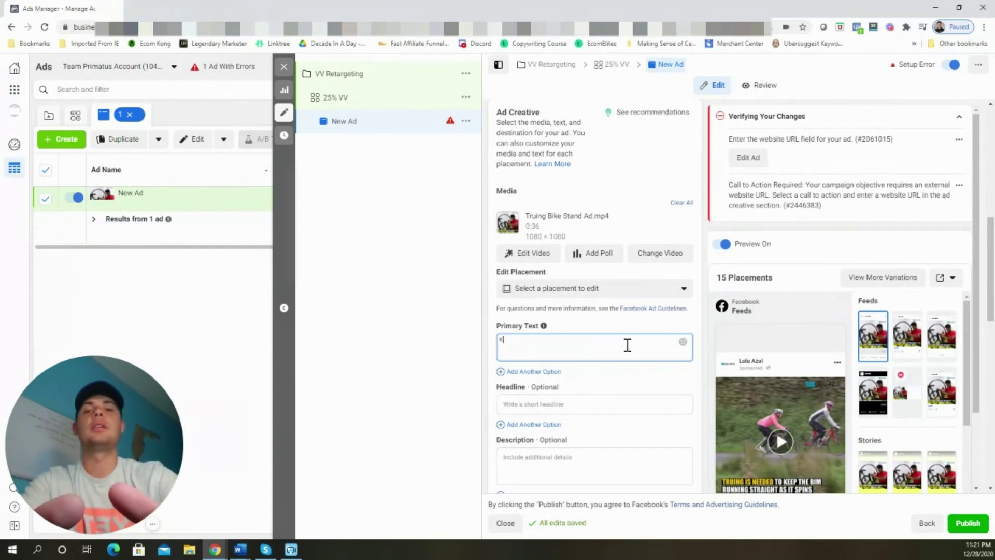
- Write primary text pitching the bike stand, then 'Get 15% Off' with discount code Holiday15
type("Keep your bike running smoothly with our Bicycle Truing Stand")
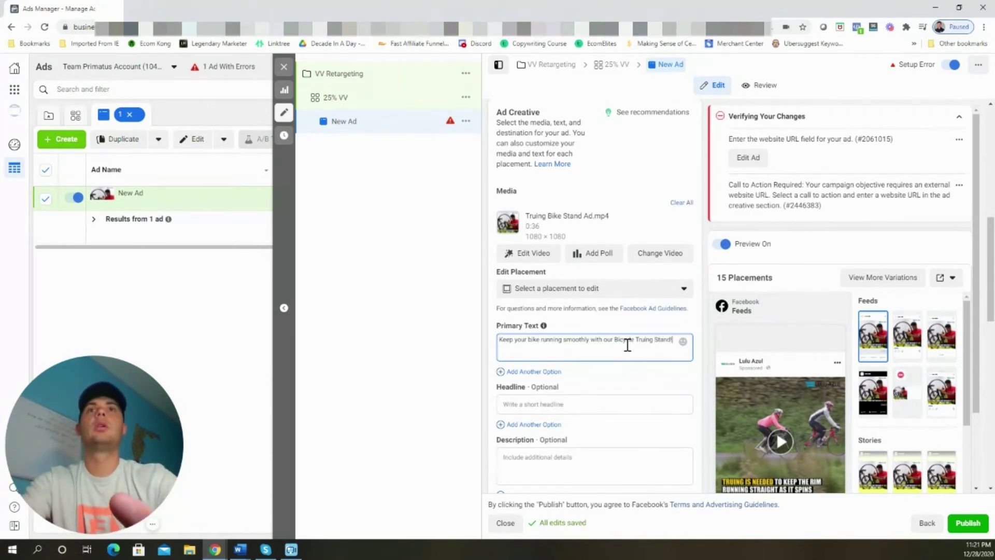
key("Return")
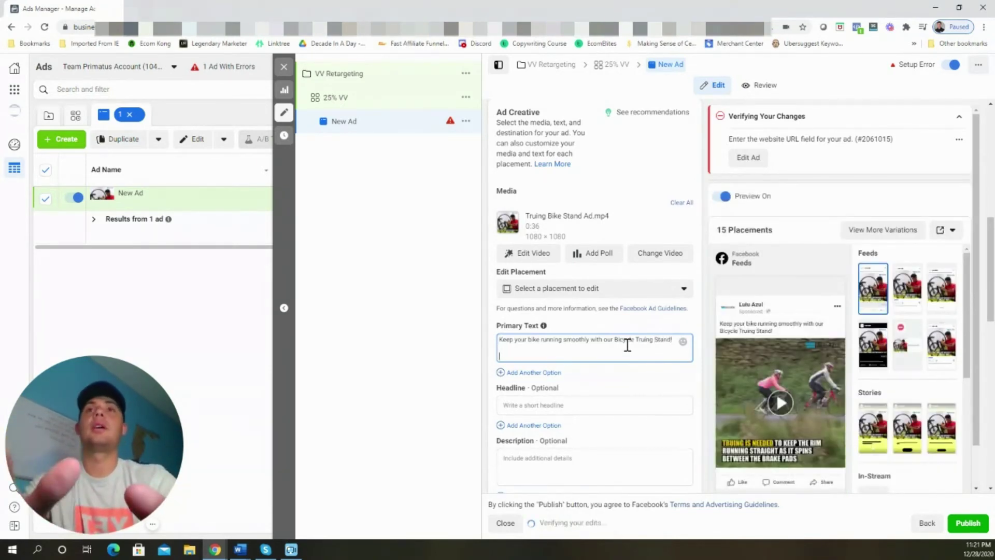
type("Get 15")
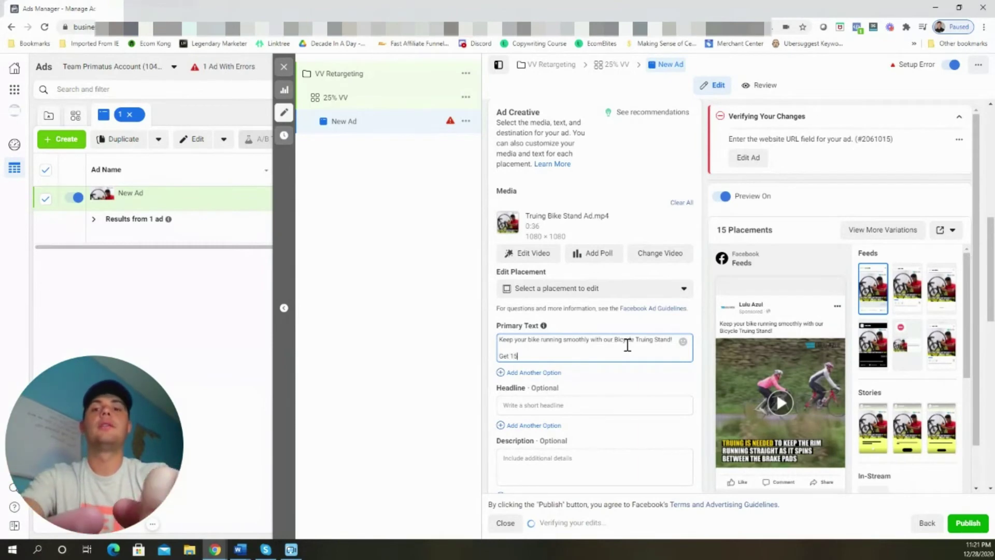
type("% Off")
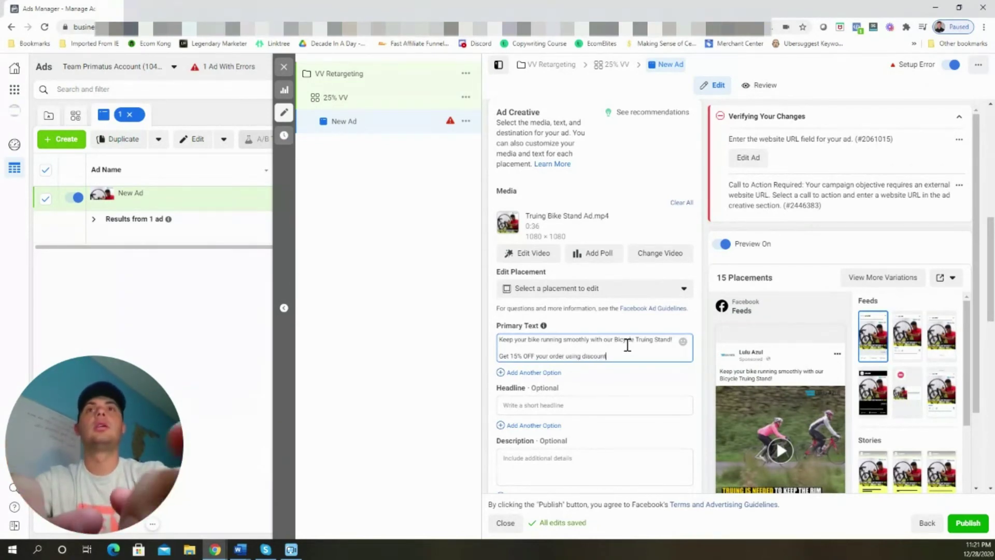
type("de: ")
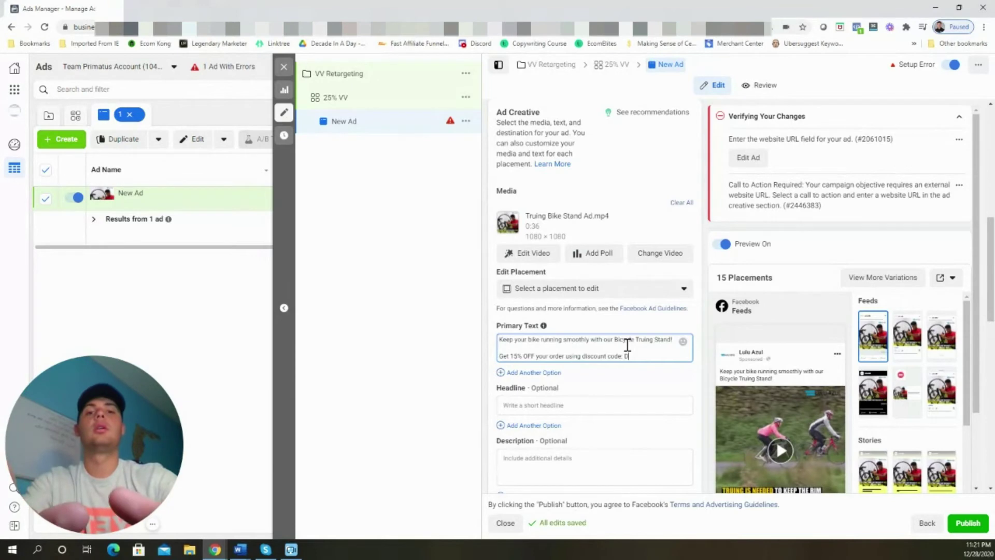
type("Holid")
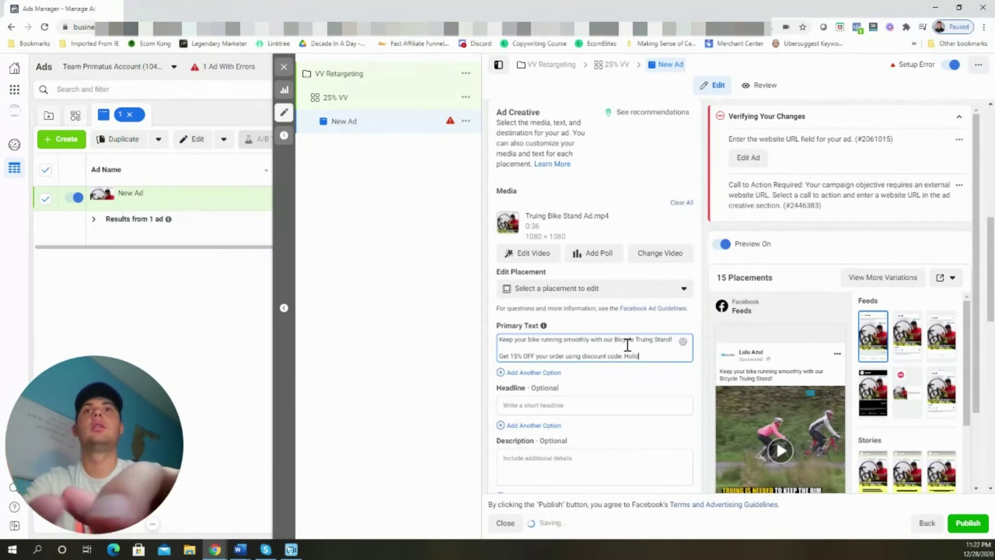
type("ay")
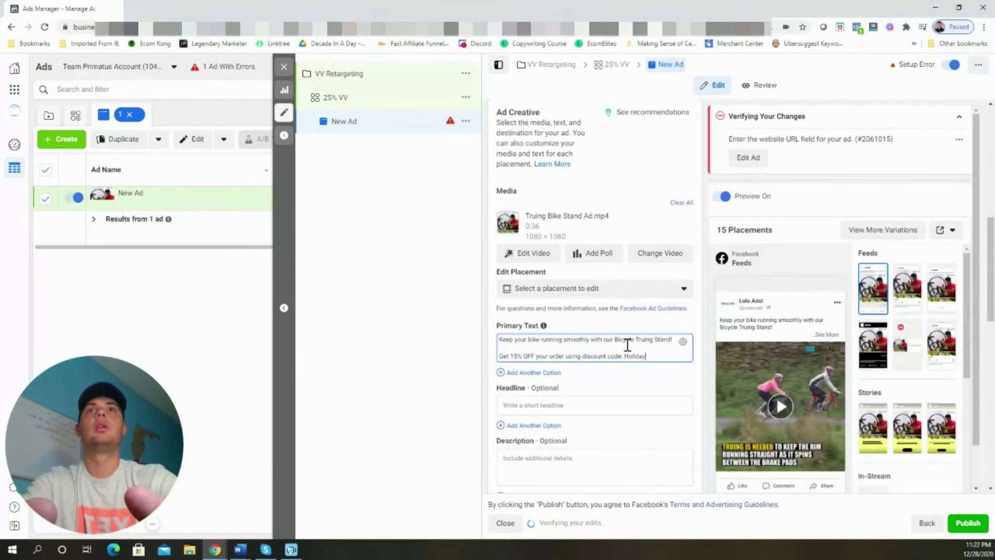
type(" 15")
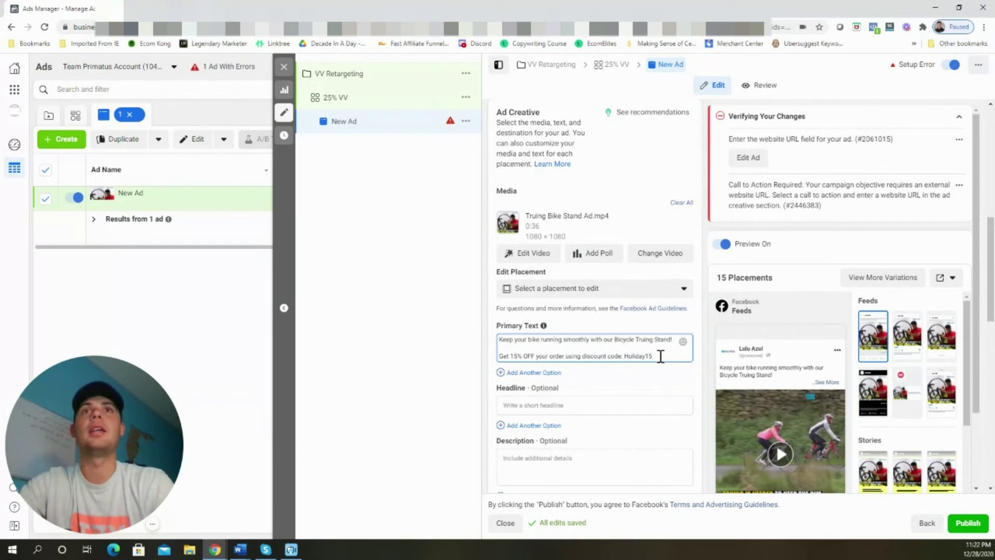
scroll(643, 379, "down", 2)
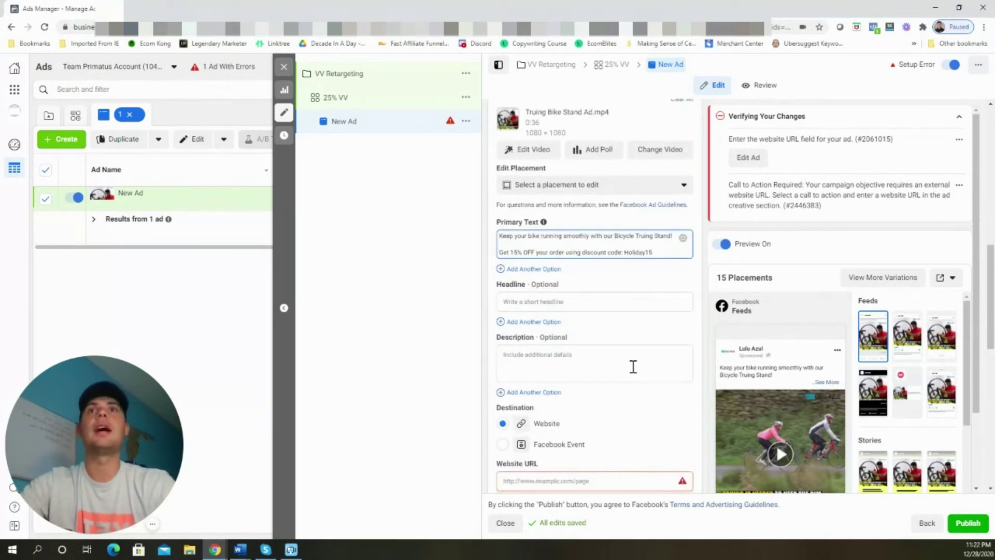
- Set the destination website to luluazul.com and the headline to 'Get 15% Off Now'
scroll(651, 446, "down", 1)
left_click(573, 426)
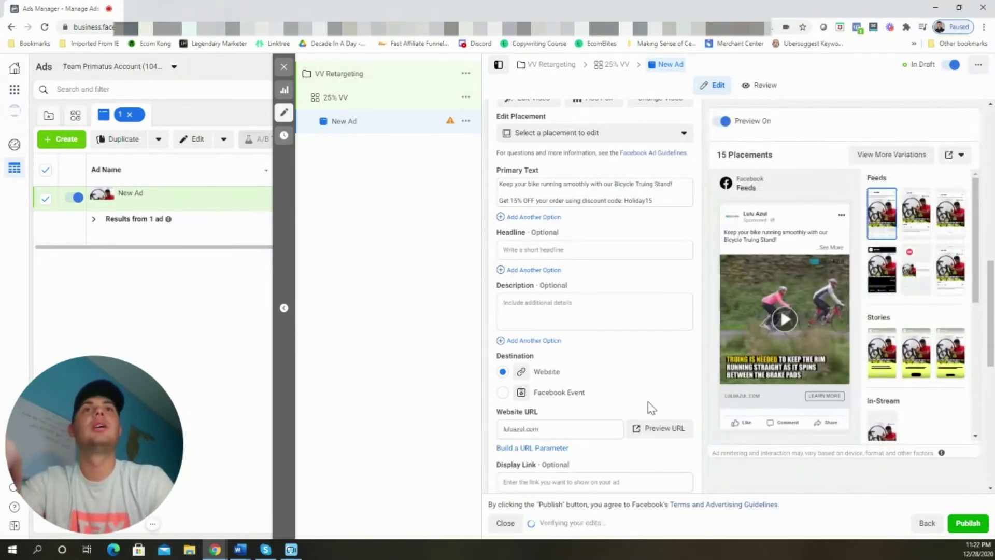
left_click(569, 249)
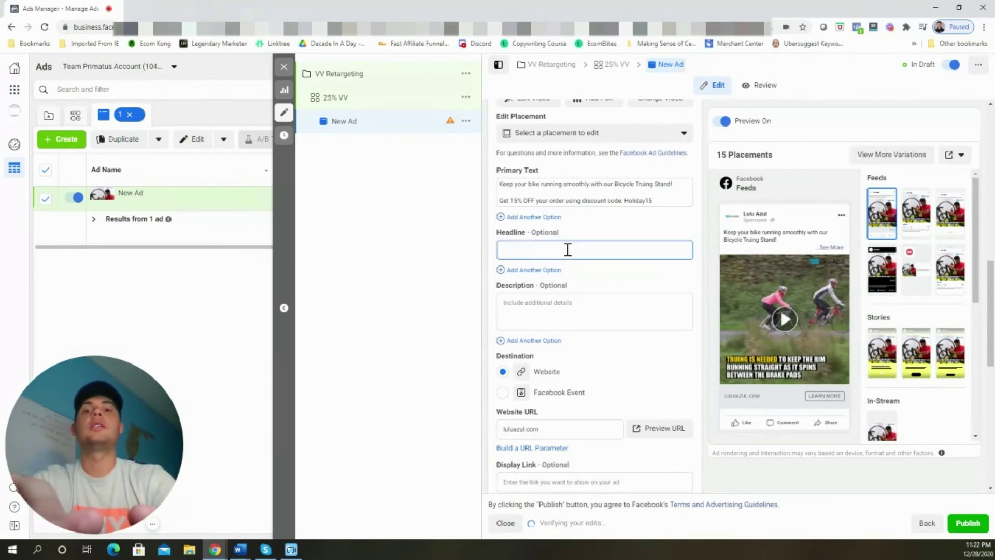
type("Get 15% Off Now")
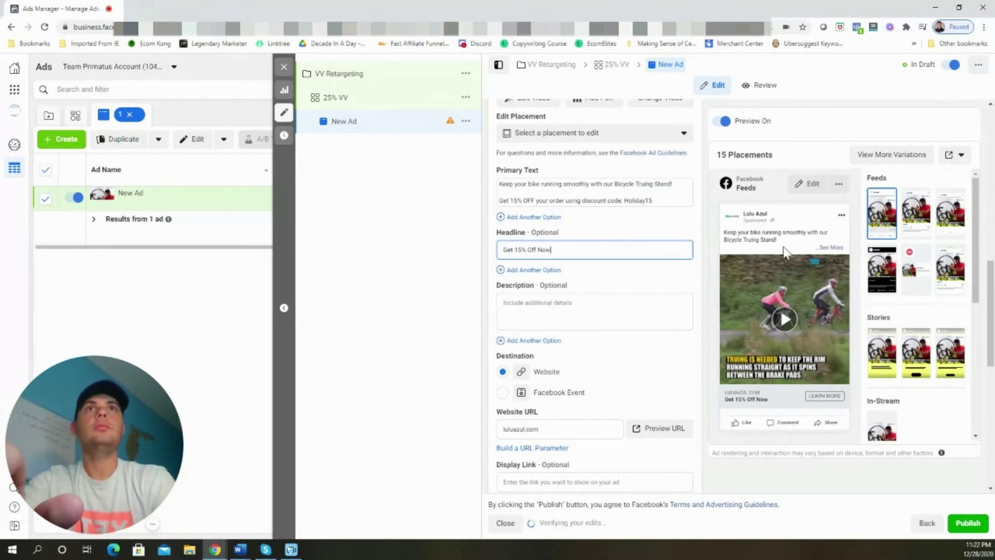
left_click(825, 247)
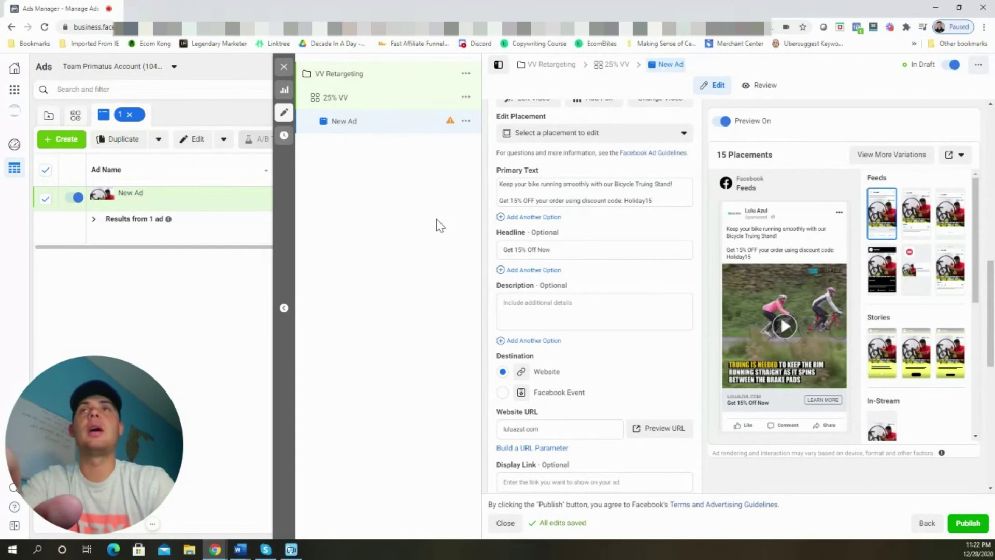
- Duplicate the 25% VV ad set into three copies
left_click(465, 100)
left_click(465, 100)
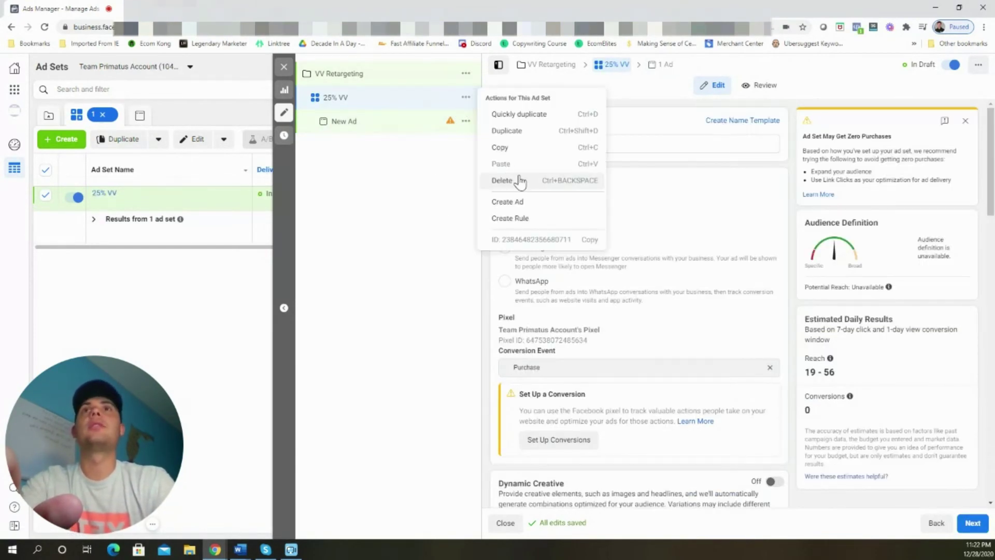
left_click(523, 132)
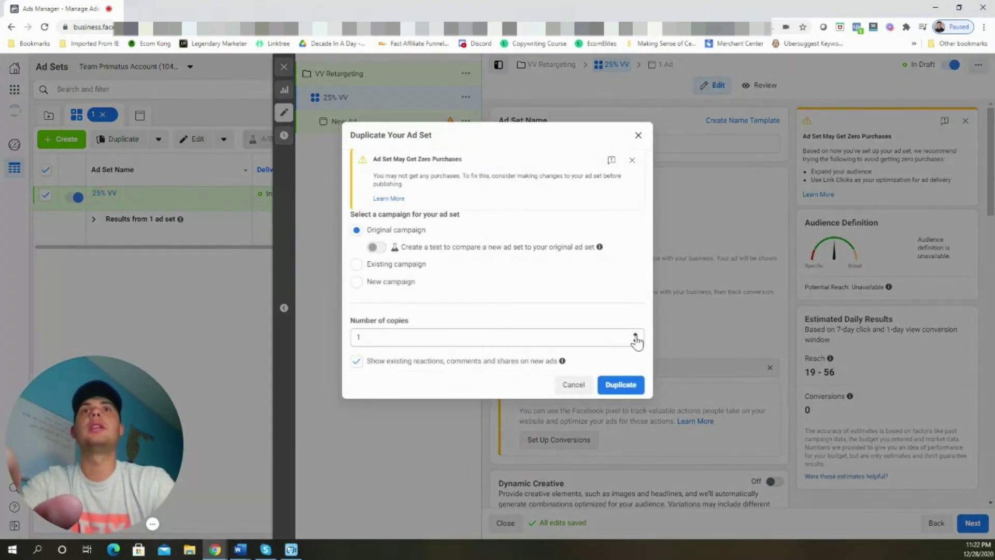
left_click(636, 335)
left_click(635, 334)
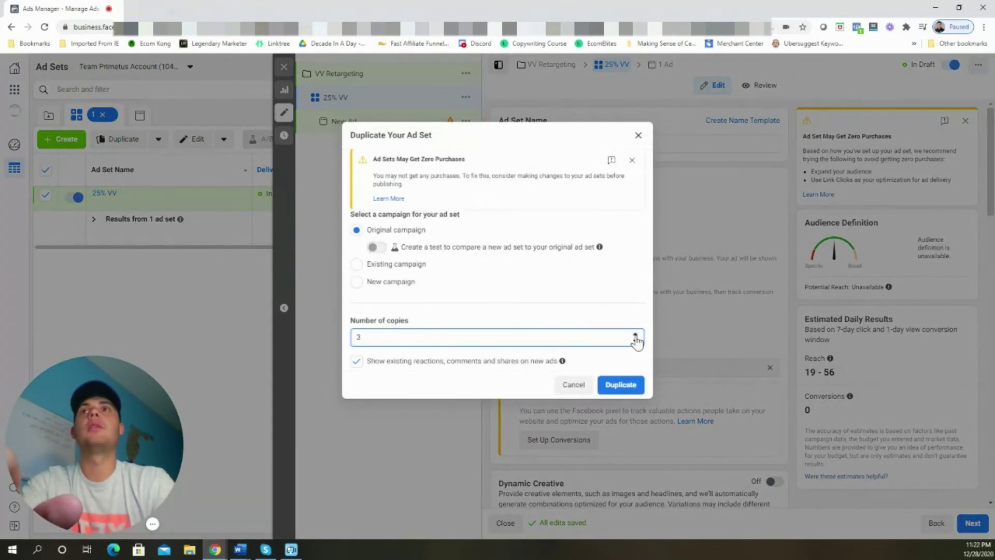
left_click(622, 385)
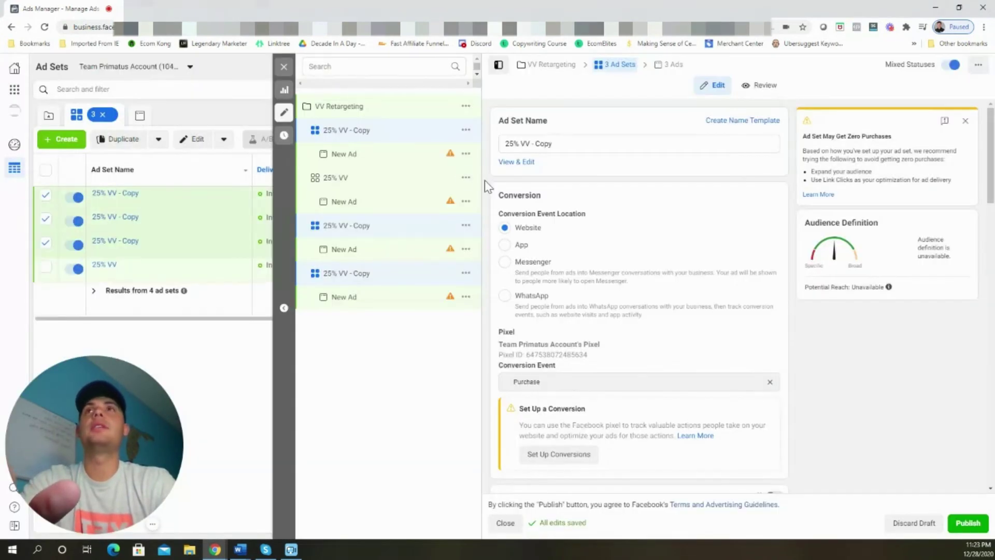
- Rename the first copy '50% VV' and swap its custom audience from 25% VV to 50% VV
left_click(384, 132)
triple_click(569, 144)
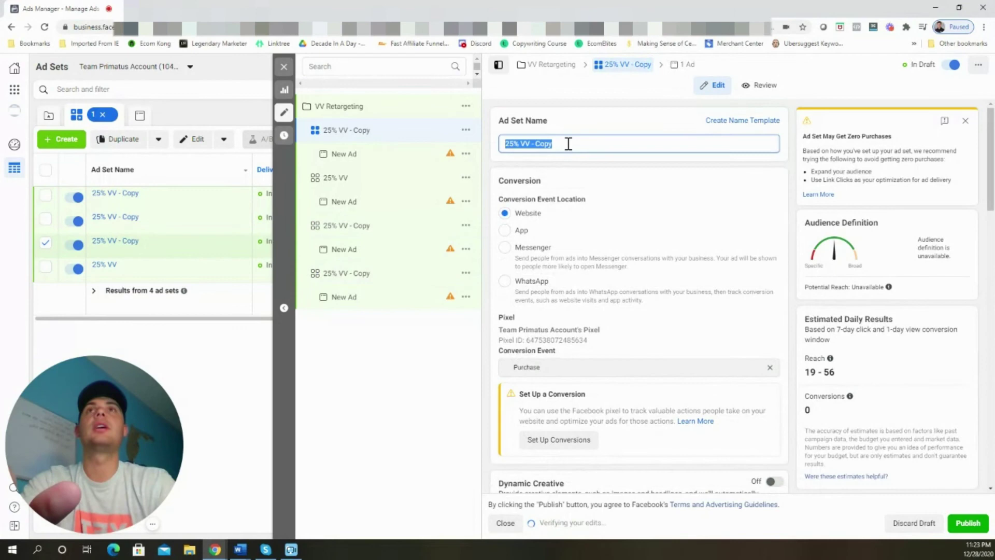
type("50% VV")
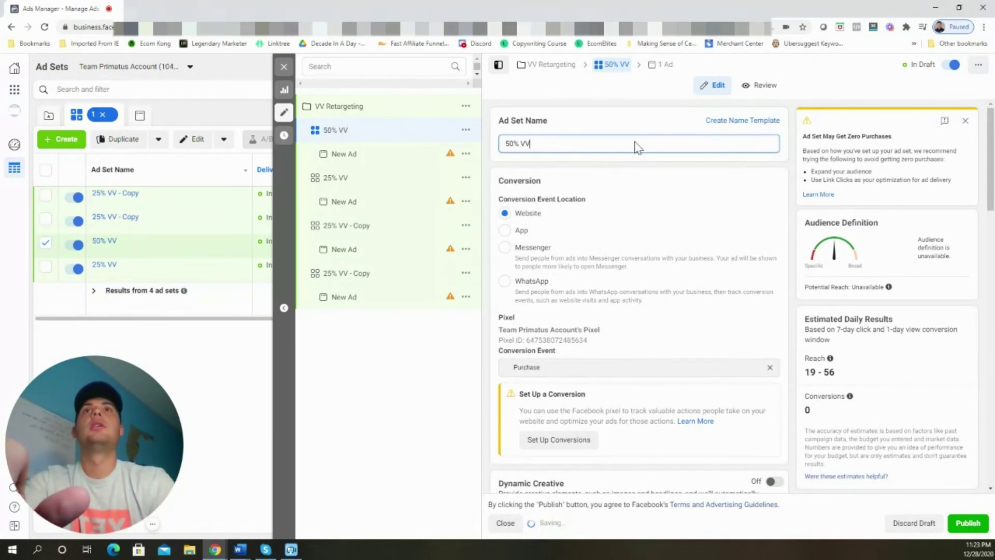
left_click(630, 166)
scroll(621, 177, "down", 5)
scroll(627, 205, "down", 5)
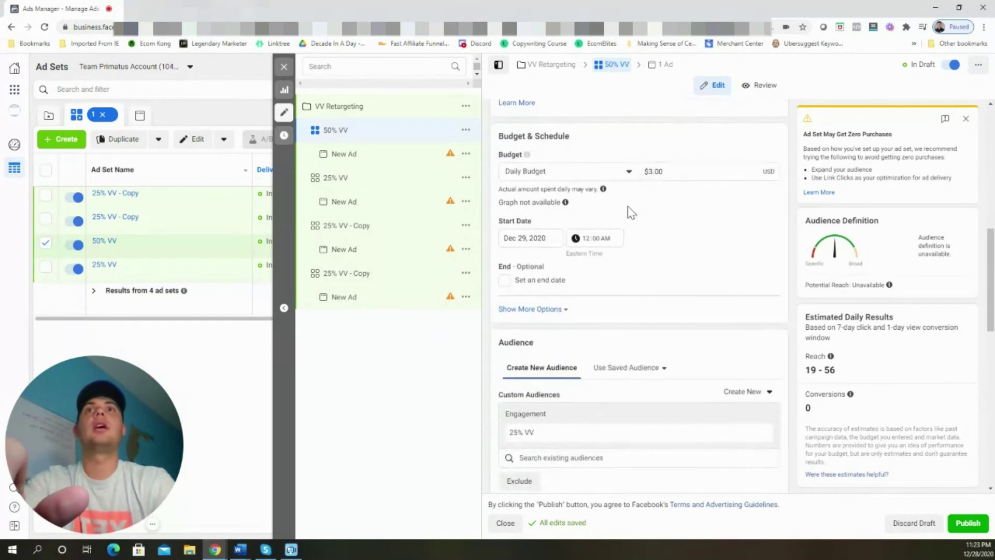
left_click(758, 278)
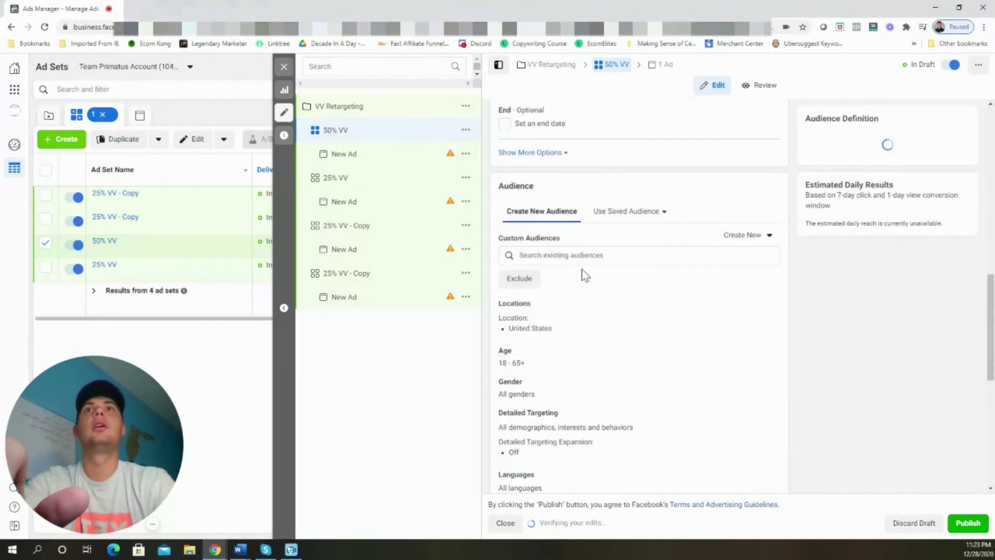
left_click(578, 256)
left_click(555, 327)
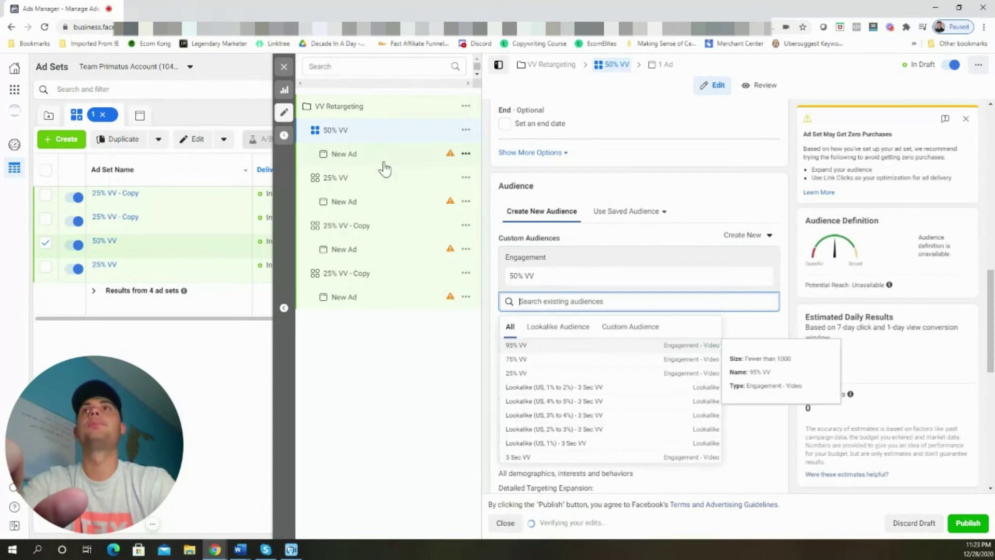
- Rename the next copied ad set to '75% VV'
left_click(363, 226)
scroll(627, 247, "up", 7)
left_click(583, 148)
key("ctrl+a")
type("75% VV")
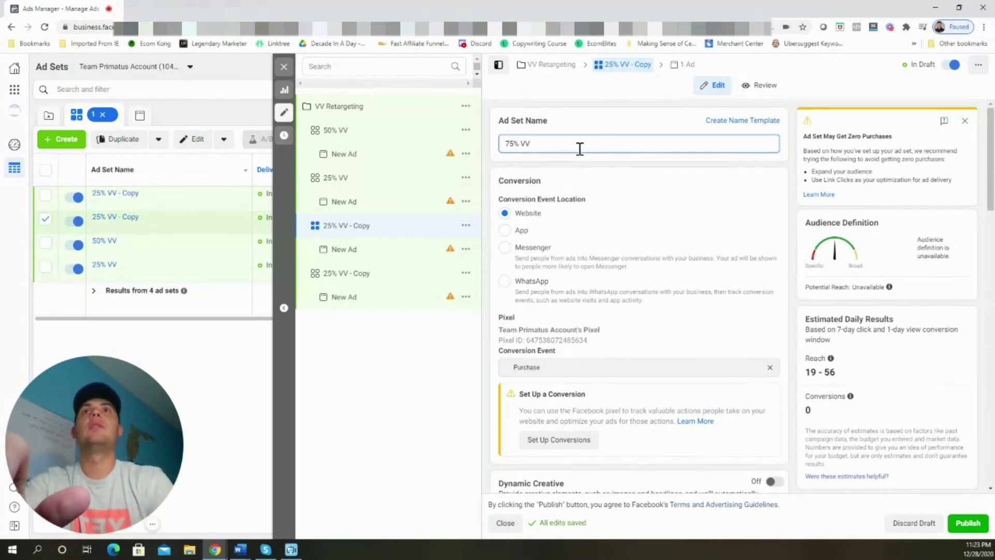
- Save the name 75% VV and replace its 25% VV audience with the 75% VV audience
left_click(579, 160)
scroll(613, 220, "down", 5)
scroll(612, 222, "down", 6)
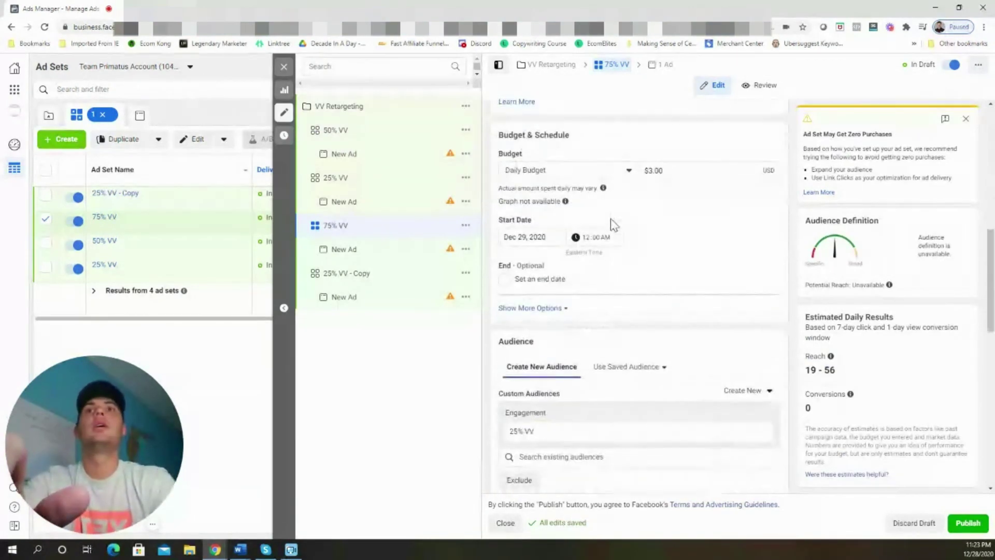
left_click(759, 277)
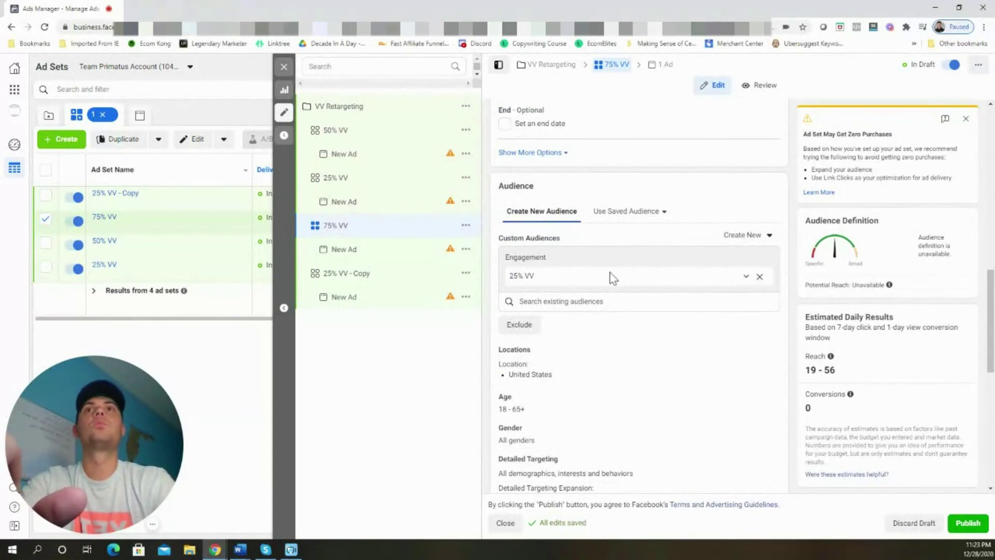
left_click(589, 255)
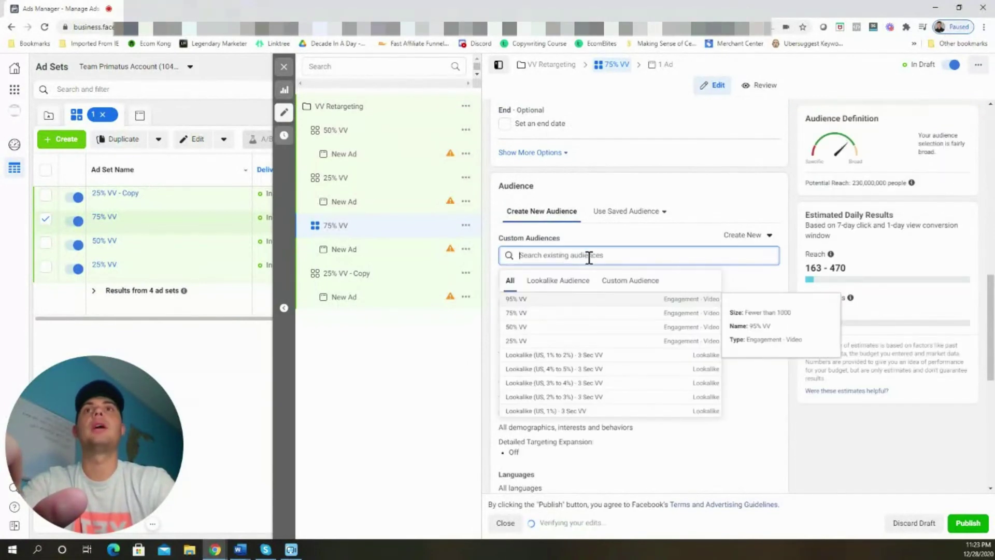
left_click(549, 313)
- Rename the last copy '95% VV' and switch its audience from 25% VV to 95% VV
left_click(374, 273)
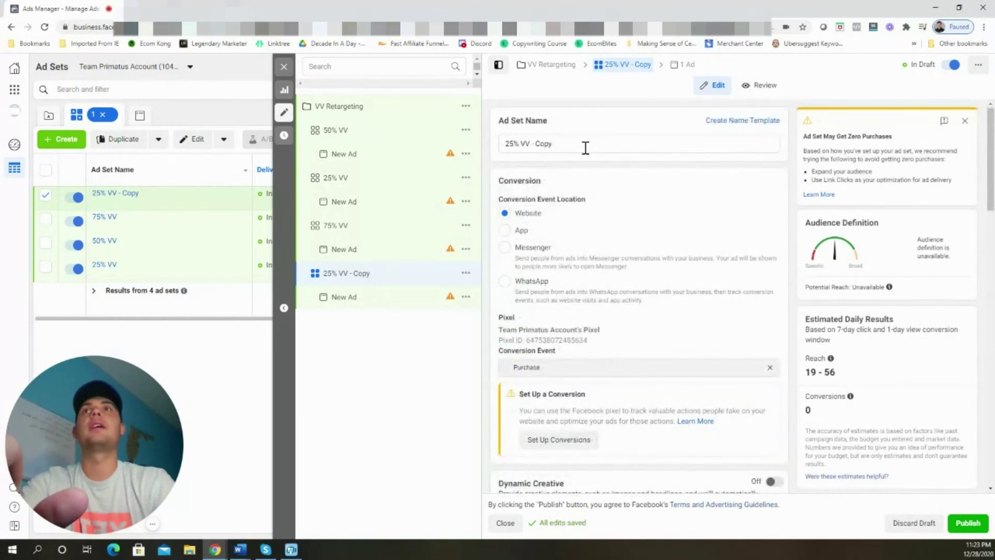
triple_click(584, 148)
type("95% VV")
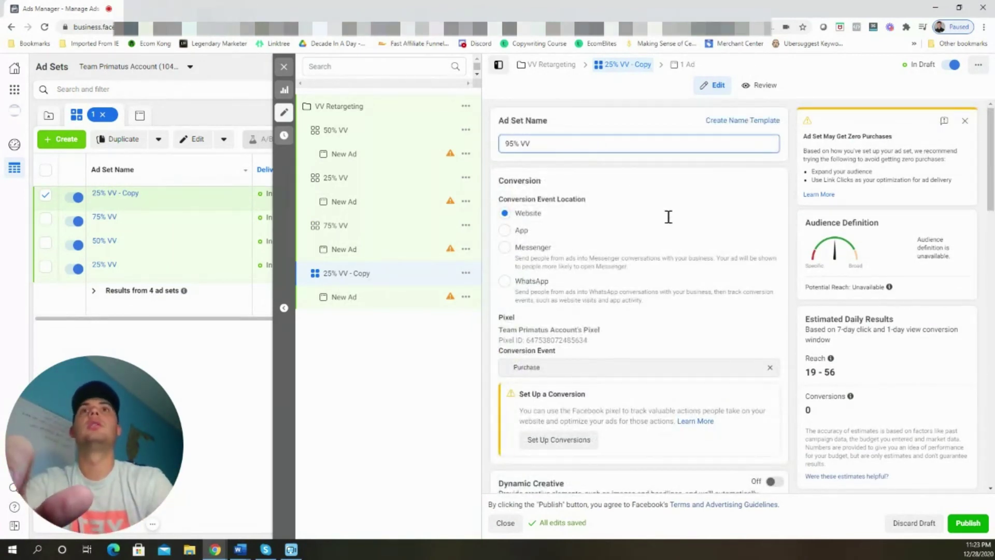
scroll(746, 287, "down", 10)
scroll(715, 300, "down", 2)
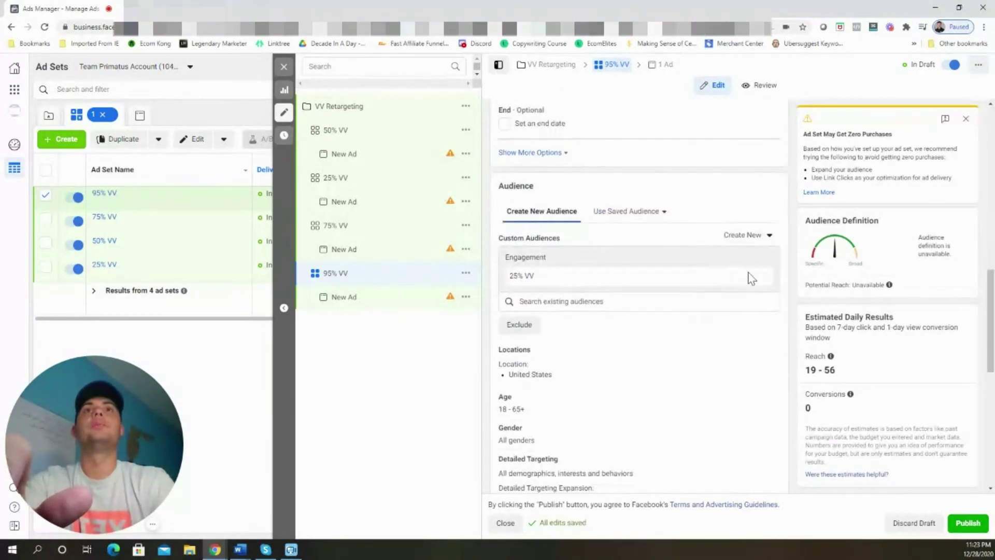
left_click(759, 276)
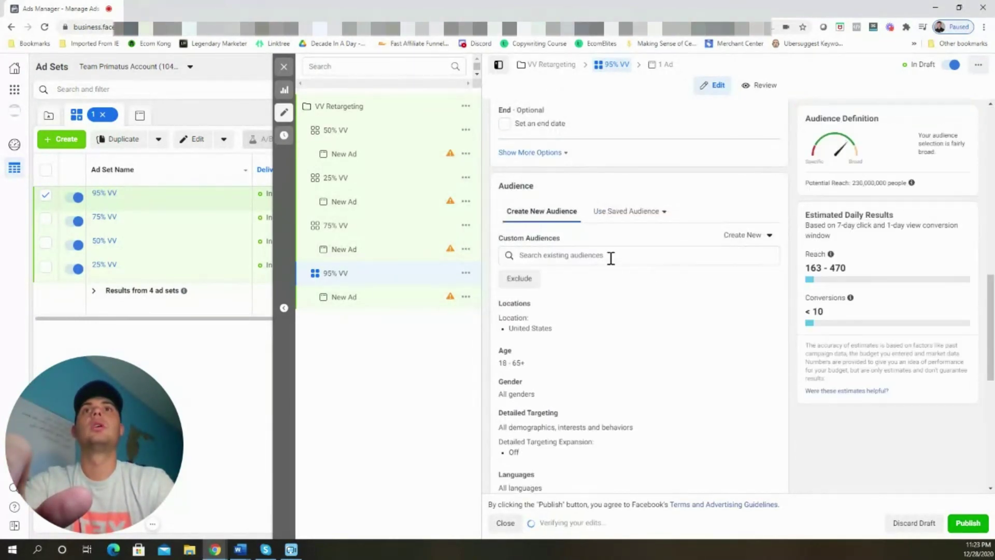
left_click(610, 257)
left_click(569, 306)
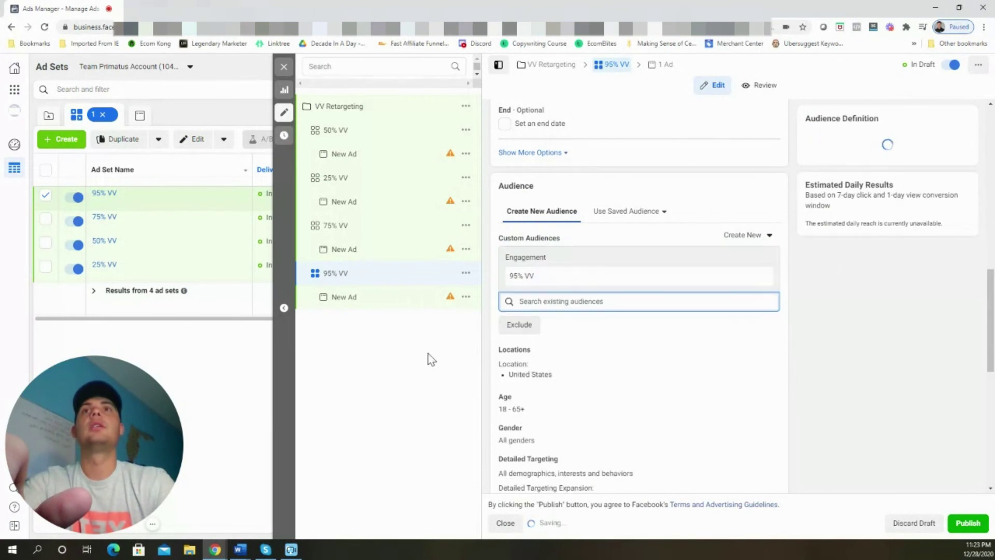
left_click(453, 351)
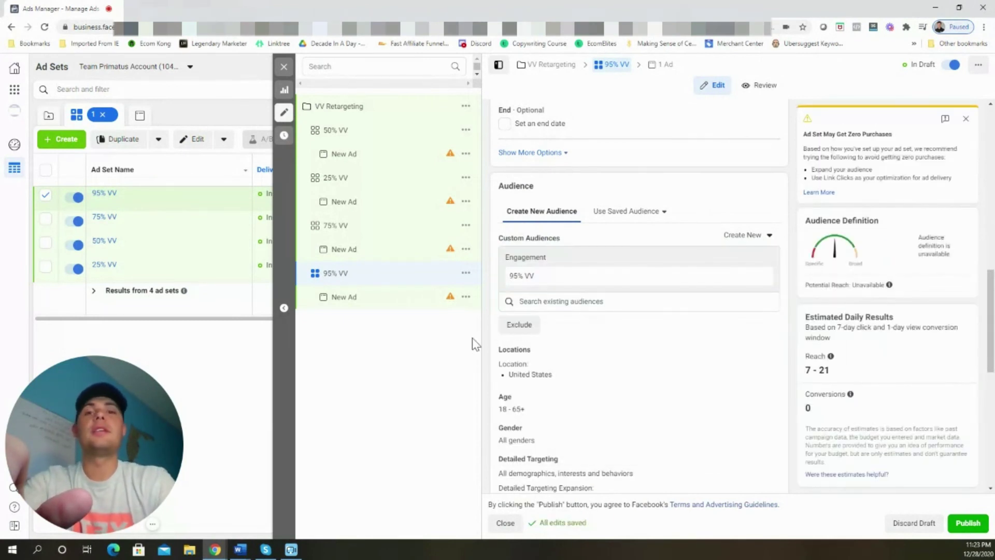
left_click(384, 122)
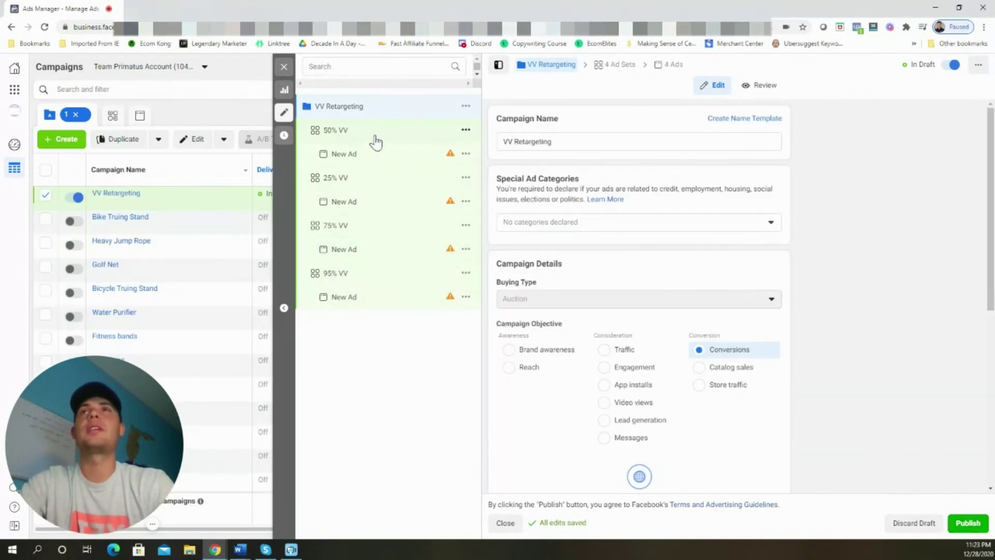
- Return to the VV Retargeting campaign to review its 50%, 25%, 75% and 95% VV ad sets
scroll(684, 345, "down", 3)
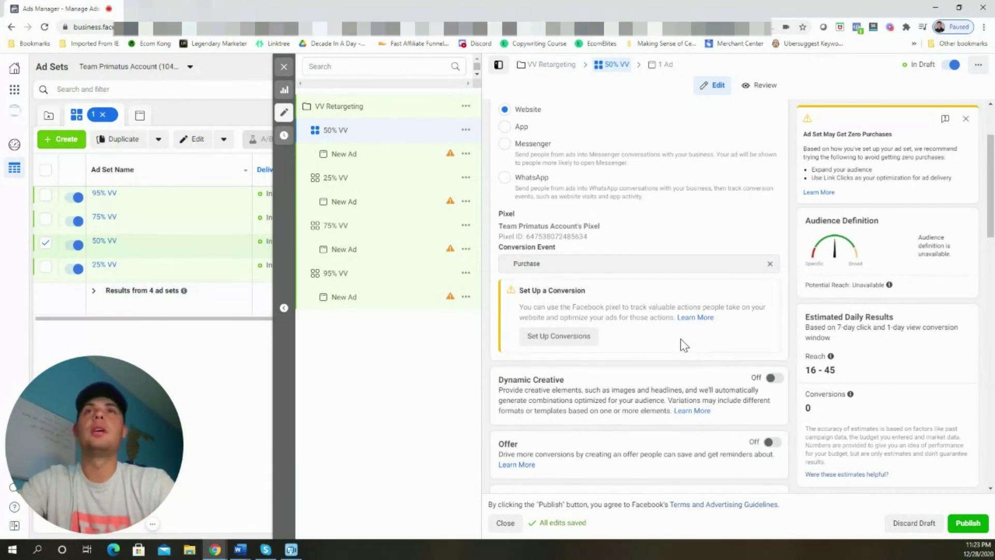
left_click(355, 111)
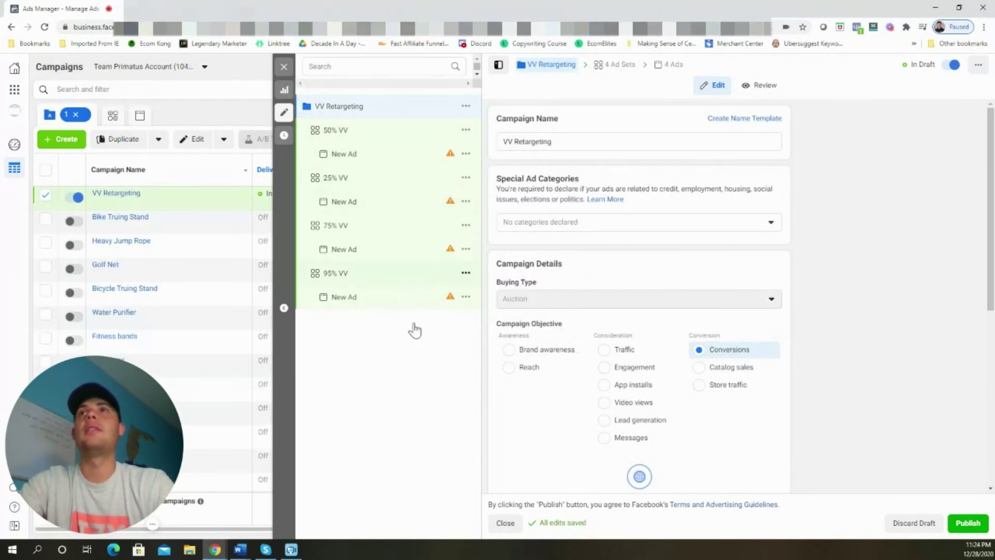